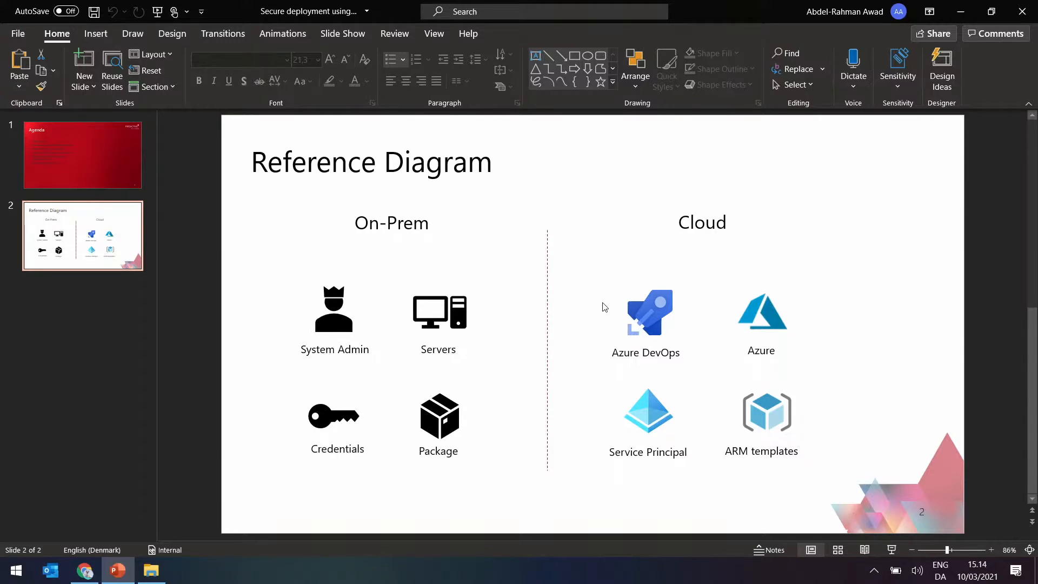
Switch to Azure DevOps in the browser and open the service connections in the Azure-DevOps project's settings.
{"action": "key", "text": "alt+Tab"}
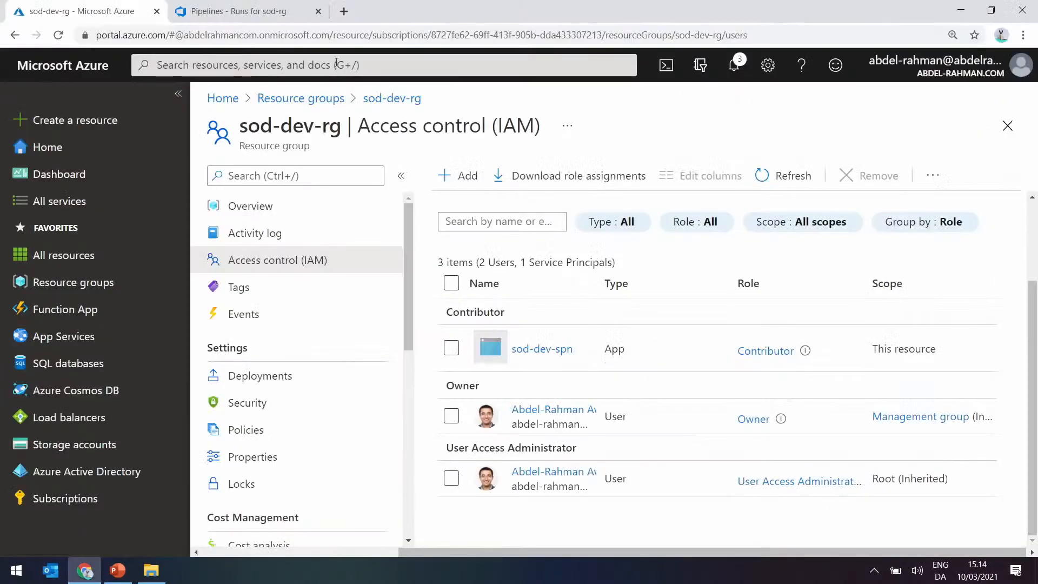
{"action": "left_click", "coordinate": [265, 7]}
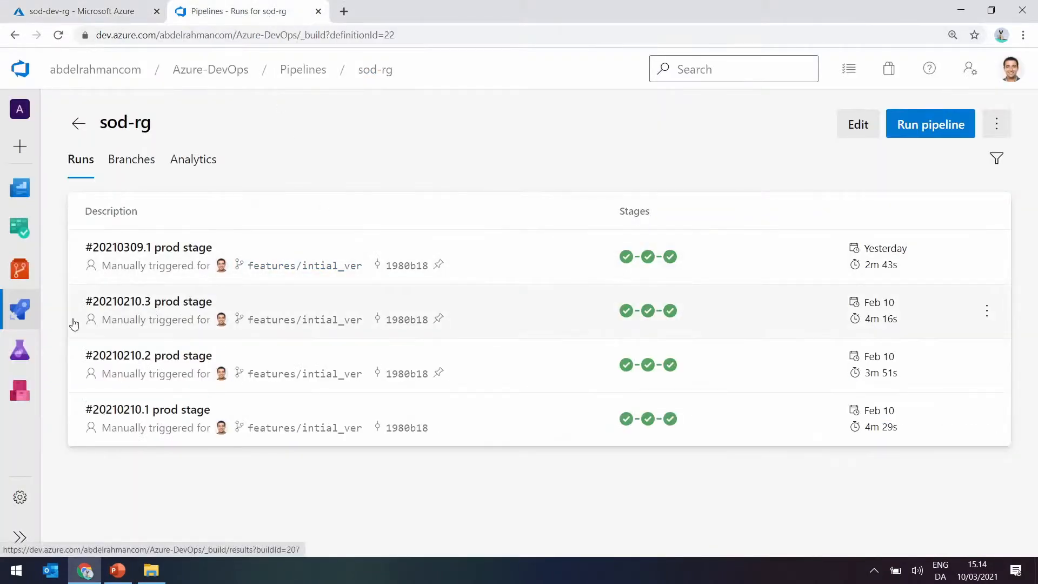
{"action": "mouse_move", "coordinate": [20, 349]}
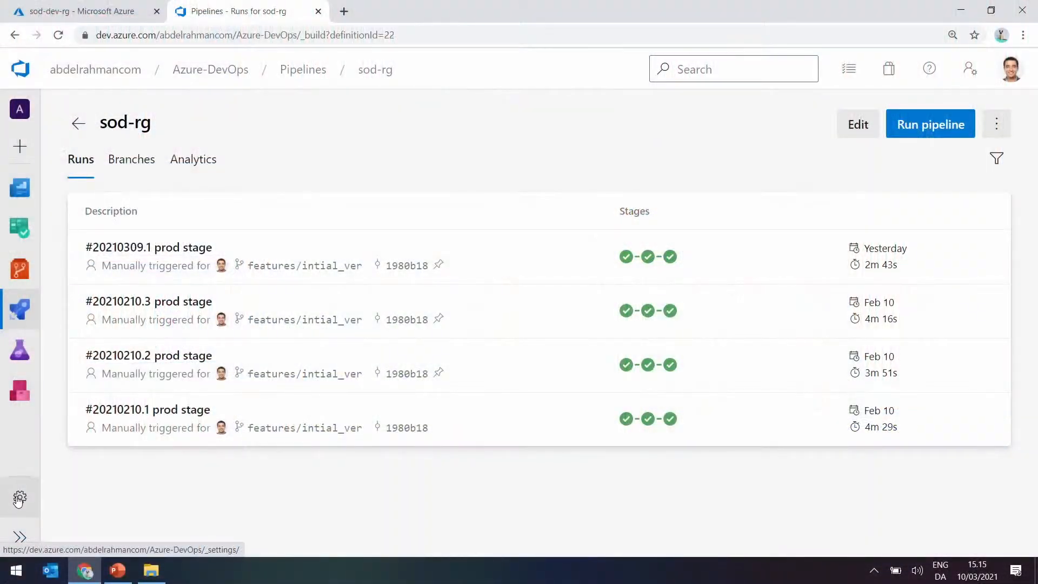
{"action": "left_click", "coordinate": [19, 499]}
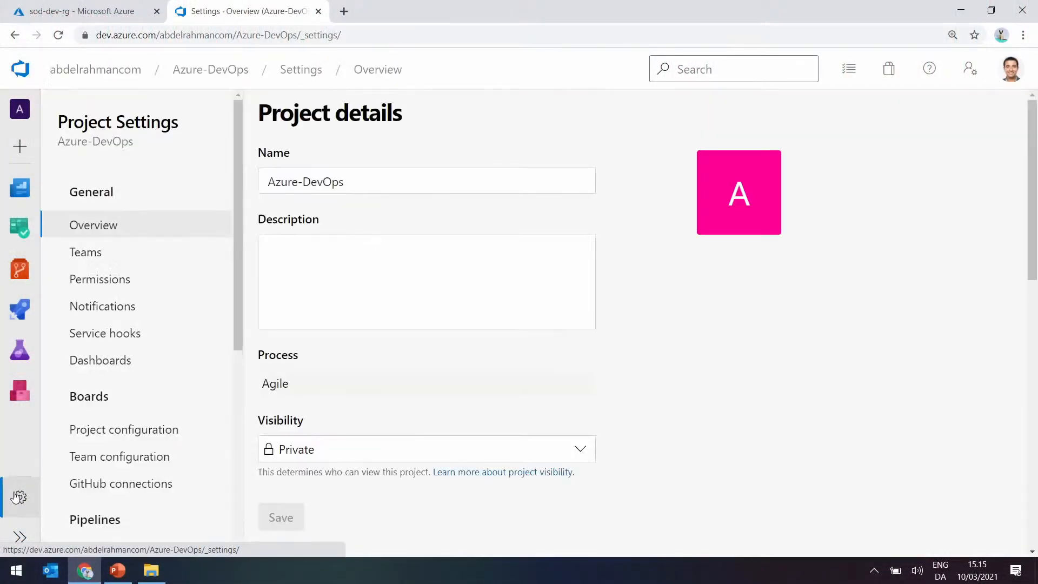
{"action": "scroll", "coordinate": [154, 404], "scroll_direction": "down", "scroll_amount": 4}
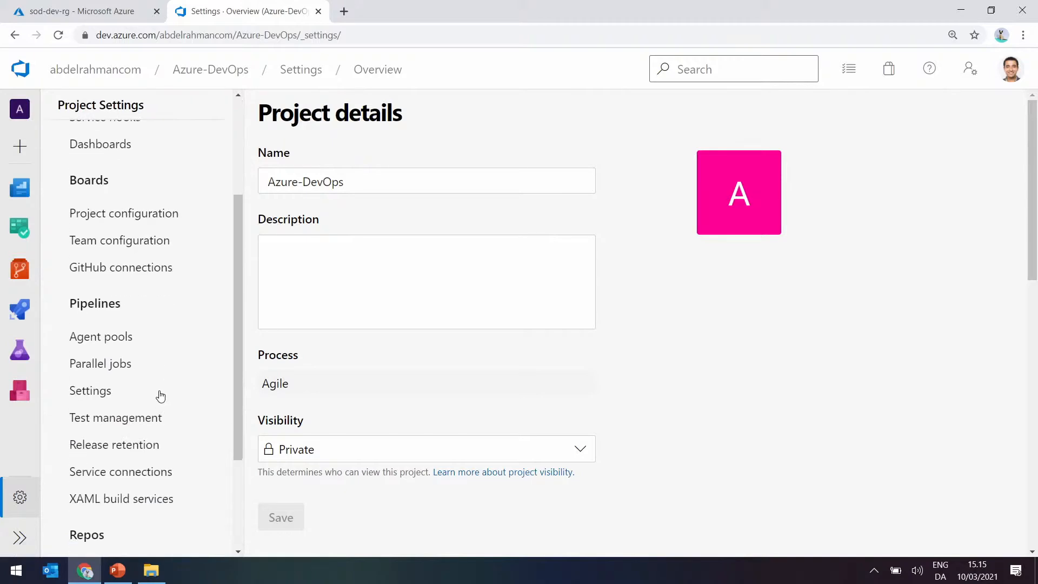
{"action": "scroll", "coordinate": [161, 397], "scroll_direction": "down", "scroll_amount": 1}
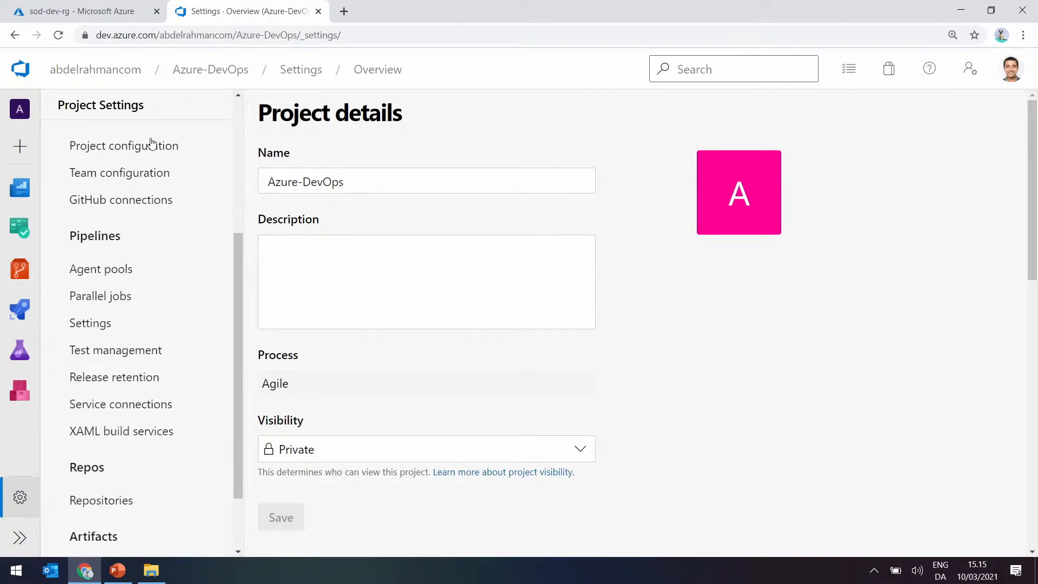
{"action": "left_click", "coordinate": [119, 405]}
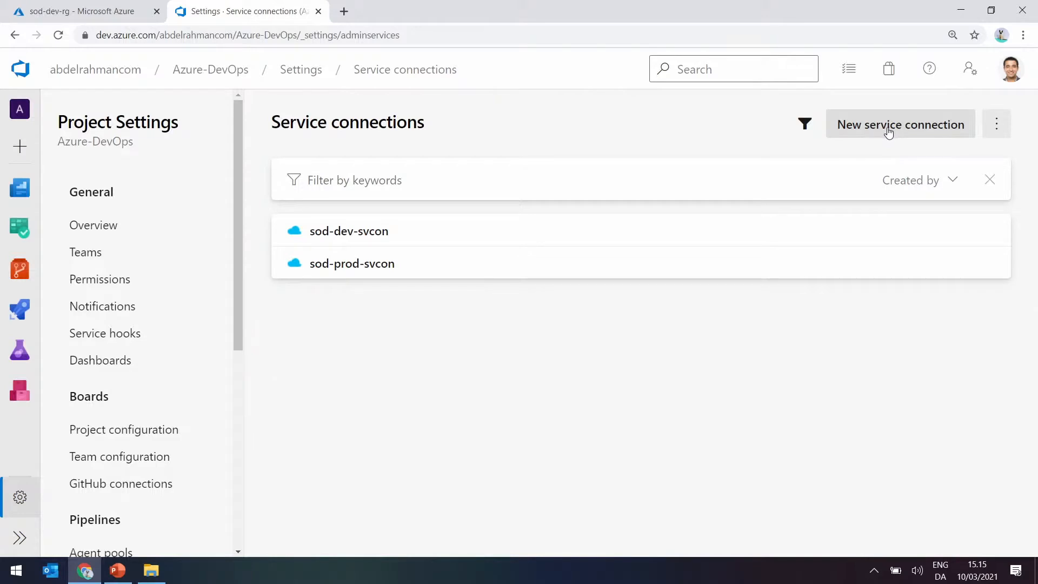
Start a new service connection and look through the available connection types.
{"action": "left_click", "coordinate": [888, 133]}
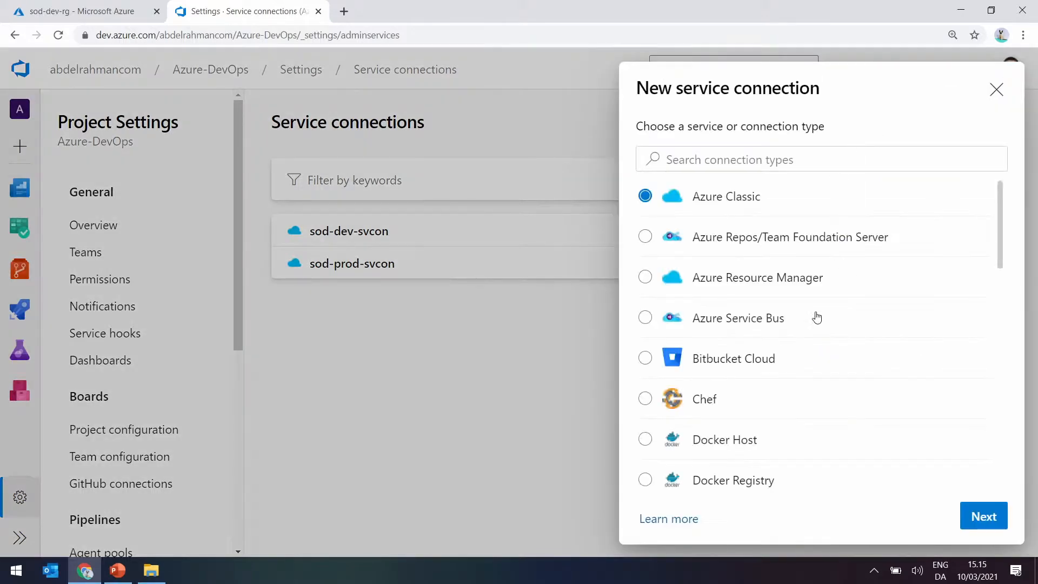
{"action": "scroll", "coordinate": [836, 345], "scroll_direction": "down", "scroll_amount": 5}
{"action": "scroll", "coordinate": [837, 347], "scroll_direction": "up", "scroll_amount": 5}
{"action": "scroll", "coordinate": [741, 253], "scroll_direction": "down", "scroll_amount": 2}
{"action": "scroll", "coordinate": [738, 382], "scroll_direction": "down", "scroll_amount": 3}
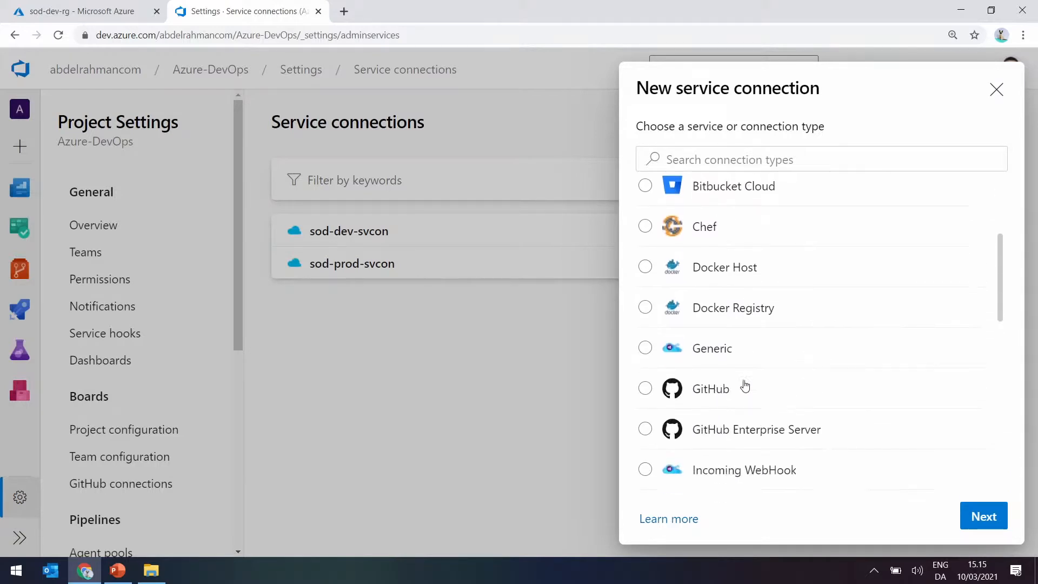
{"action": "scroll", "coordinate": [734, 375], "scroll_direction": "down", "scroll_amount": 3}
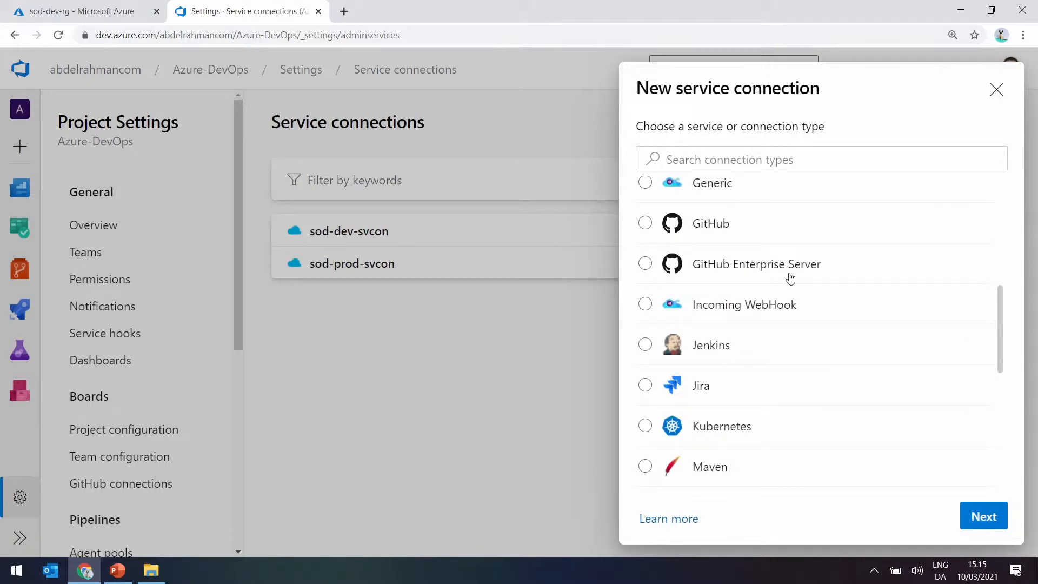
{"action": "scroll", "coordinate": [811, 290], "scroll_direction": "up", "scroll_amount": 8}
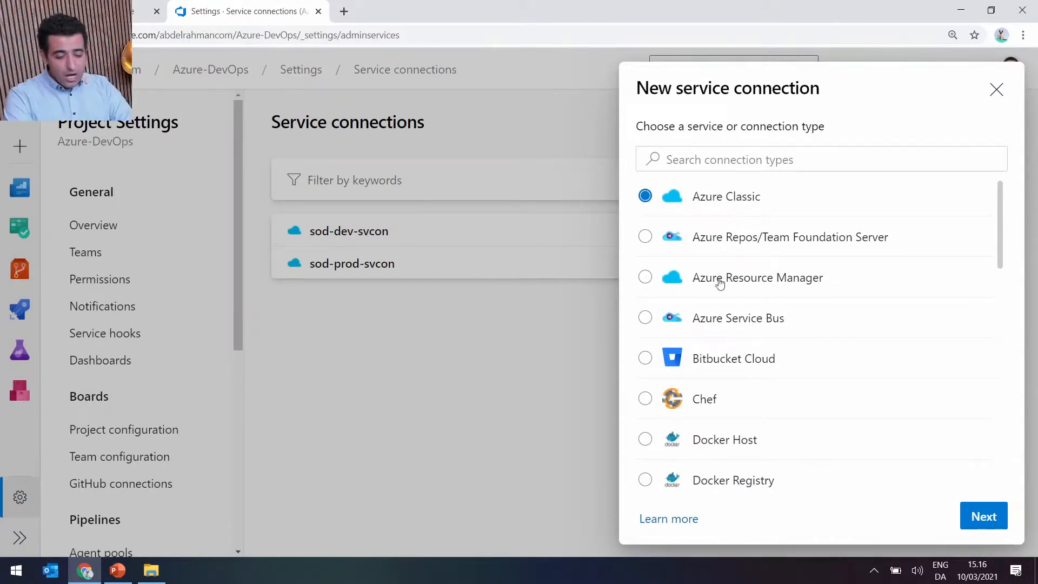
{"action": "left_click", "coordinate": [980, 518]}
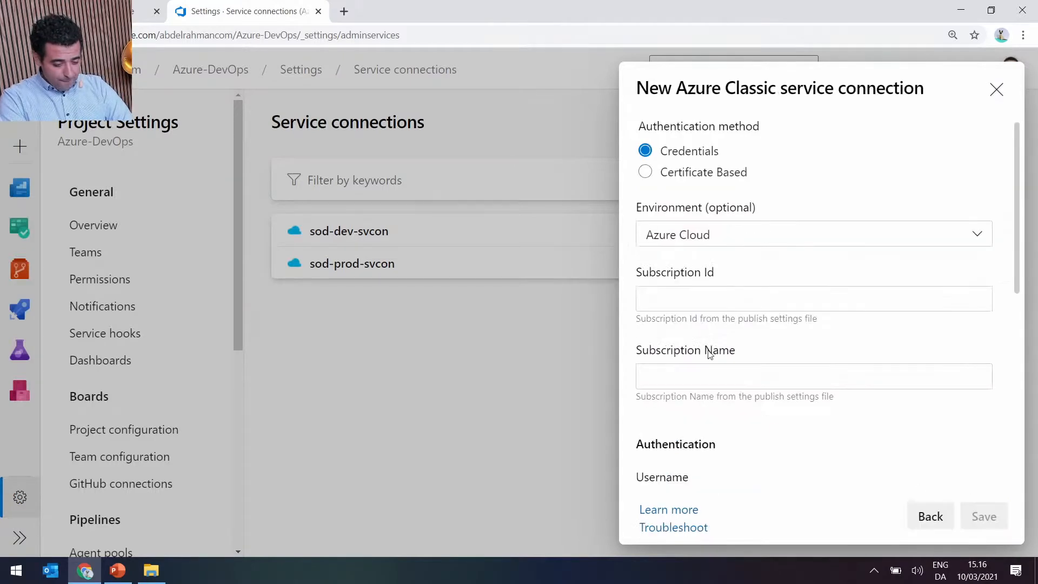
{"action": "scroll", "coordinate": [741, 269], "scroll_direction": "down", "scroll_amount": 1}
{"action": "scroll", "coordinate": [741, 269], "scroll_direction": "up", "scroll_amount": 1}
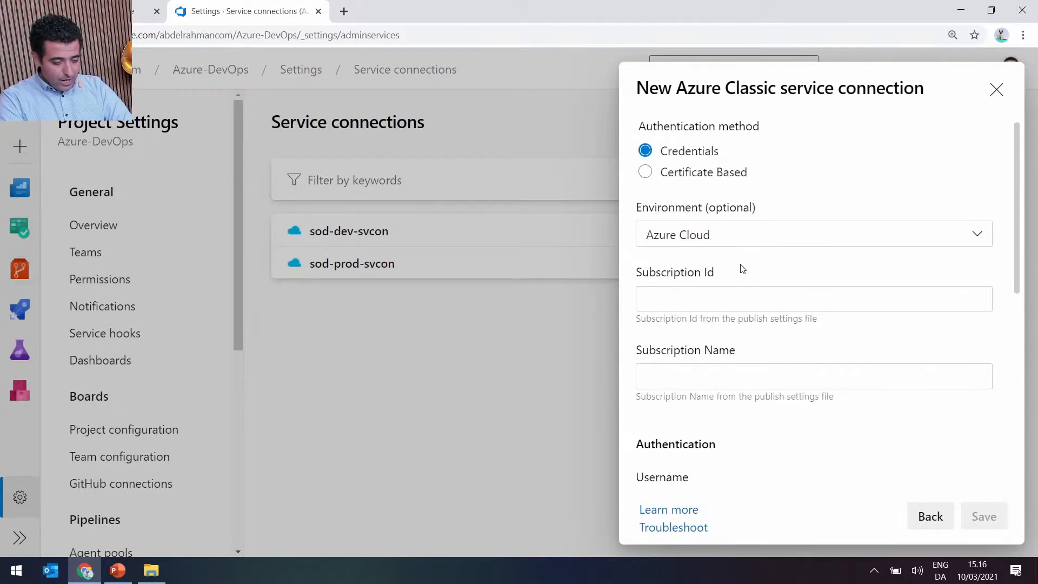
{"action": "scroll", "coordinate": [724, 233], "scroll_direction": "down", "scroll_amount": 1}
{"action": "scroll", "coordinate": [703, 235], "scroll_direction": "up", "scroll_amount": 1}
{"action": "left_click", "coordinate": [919, 515]}
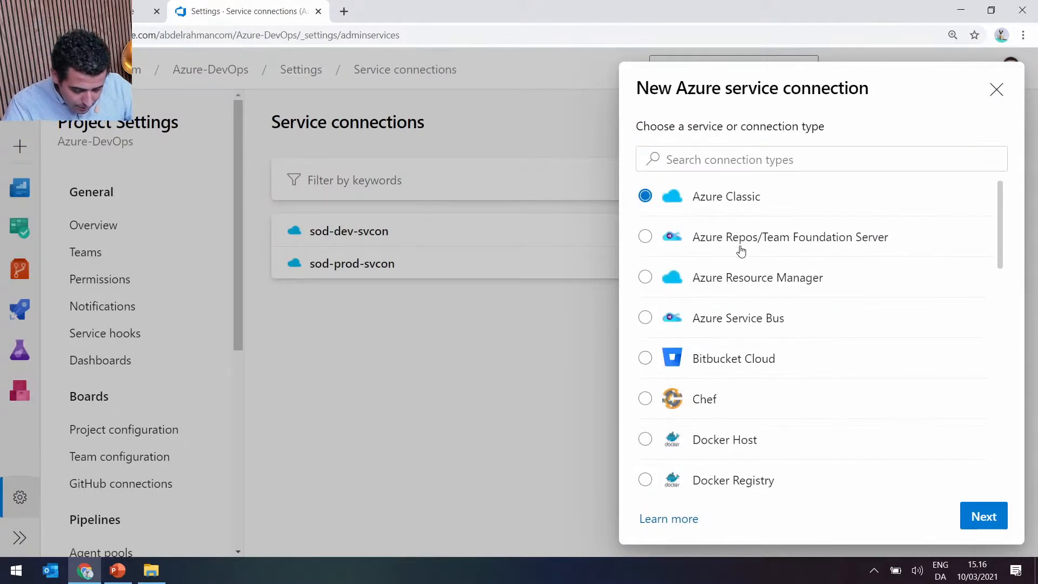
Select Azure Resource Manager as the connection type and bring up the resource groups list in the Azure portal.
{"action": "left_click", "coordinate": [646, 277]}
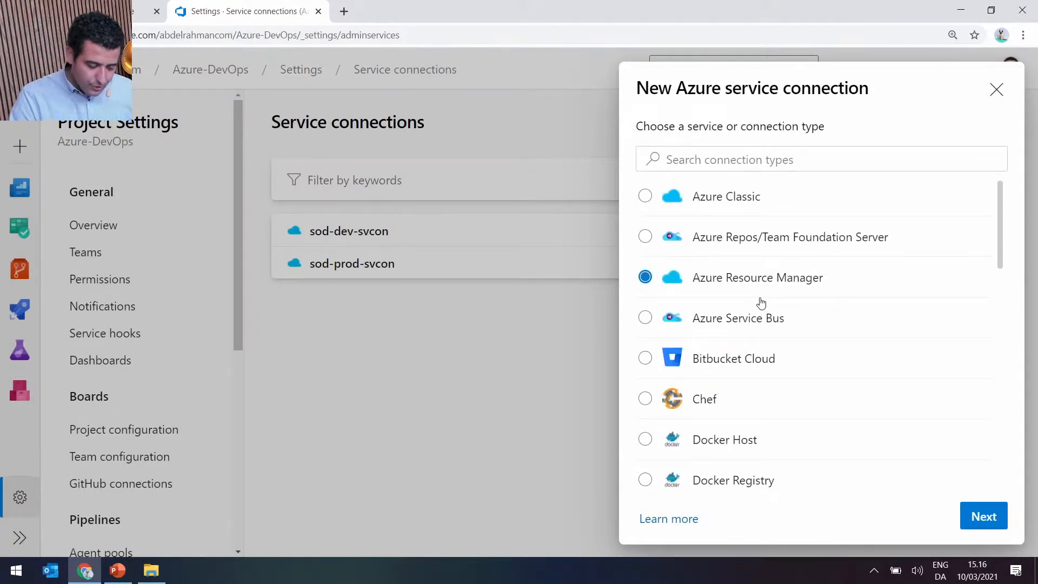
{"action": "left_click", "coordinate": [142, 11]}
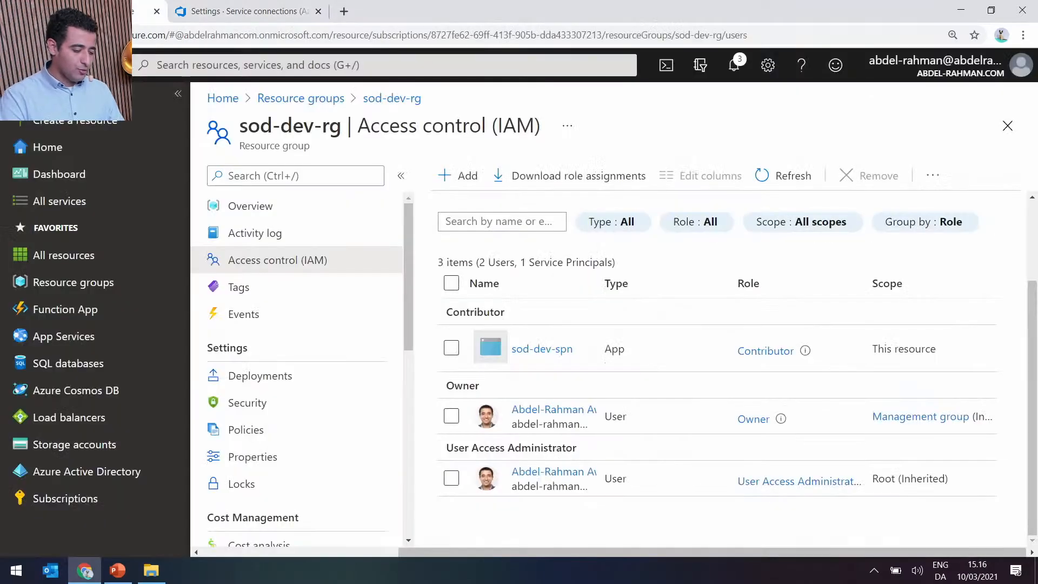
{"action": "left_click", "coordinate": [327, 99]}
{"action": "left_click", "coordinate": [259, 10]}
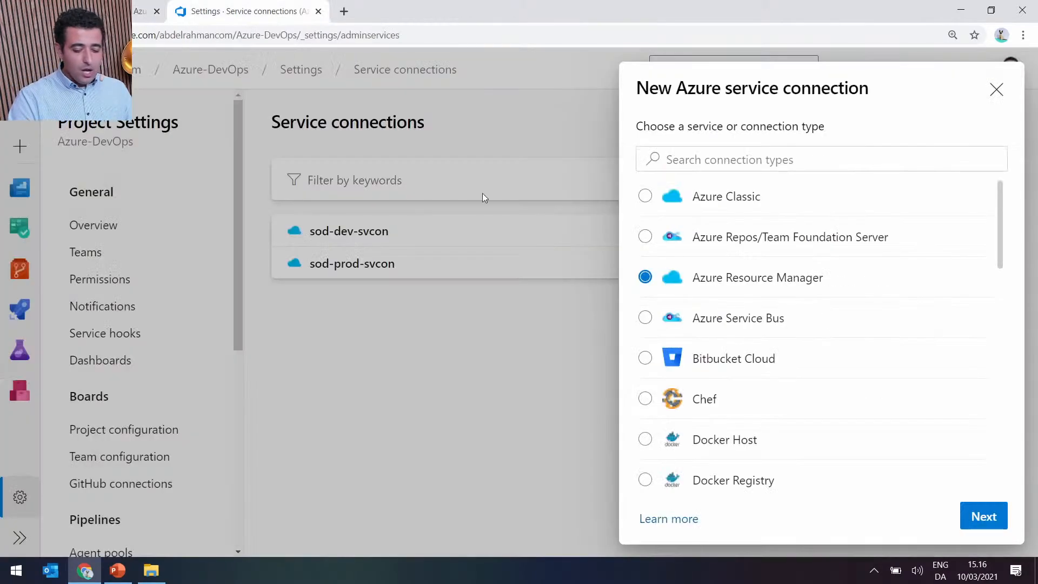
Choose manual service principal authentication for the connection and examine the form's subscription and service principal fields.
{"action": "left_click", "coordinate": [988, 520]}
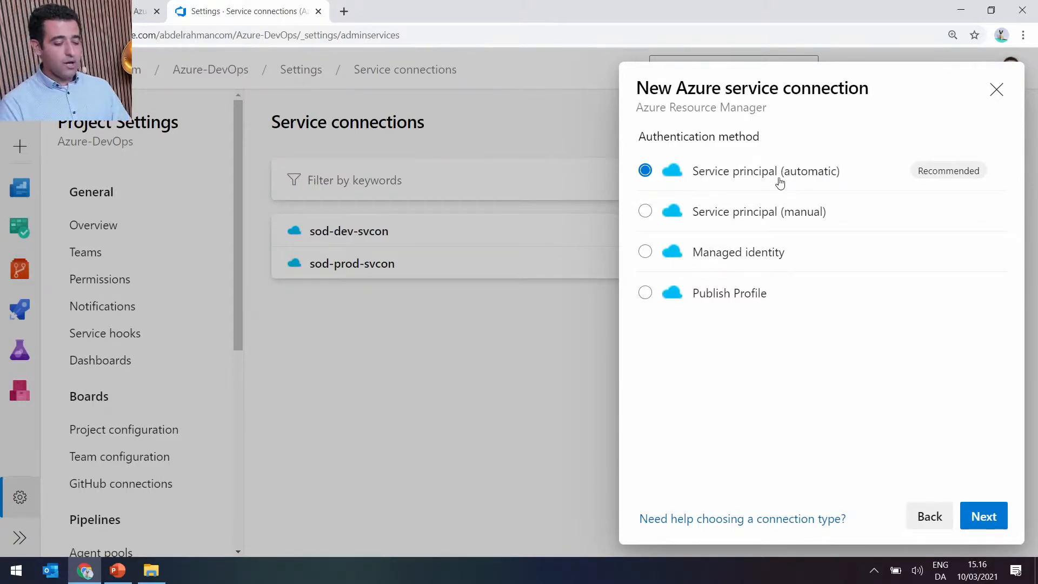
{"action": "left_click", "coordinate": [740, 216]}
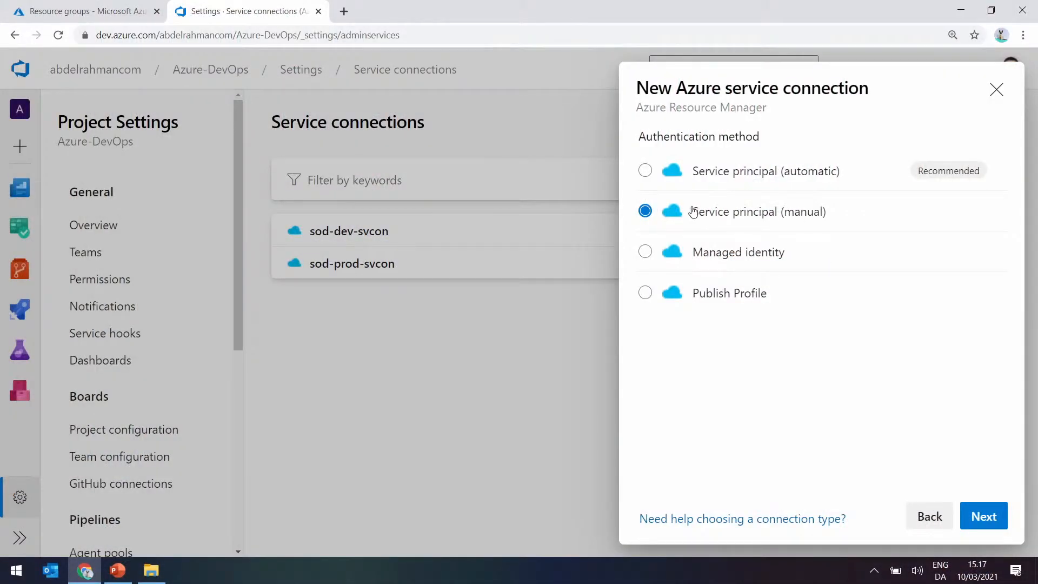
{"action": "left_click", "coordinate": [993, 519]}
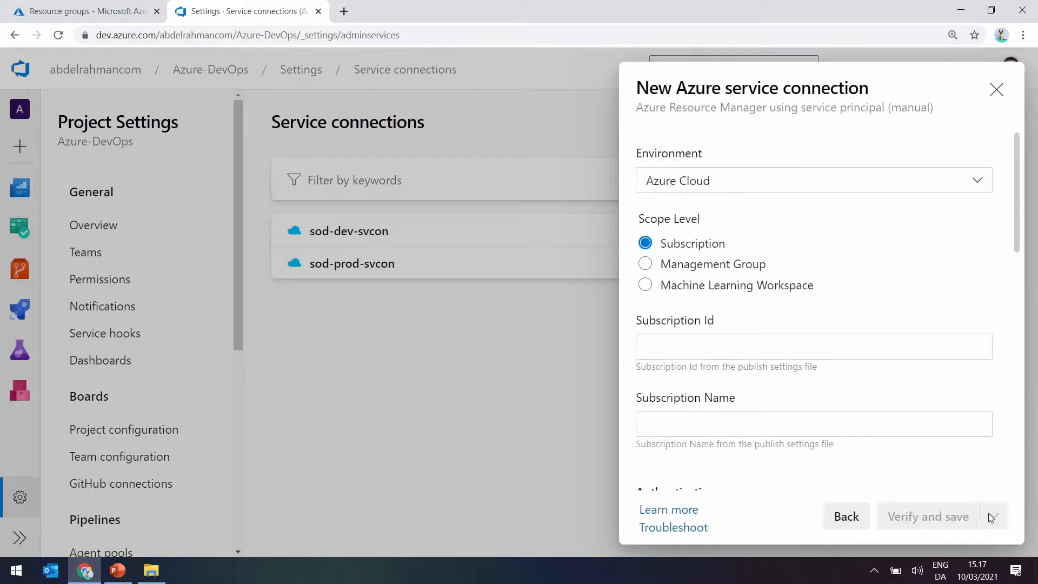
{"action": "scroll", "coordinate": [835, 352], "scroll_direction": "down", "scroll_amount": 1}
{"action": "scroll", "coordinate": [835, 353], "scroll_direction": "up", "scroll_amount": 1}
{"action": "left_click", "coordinate": [757, 340]}
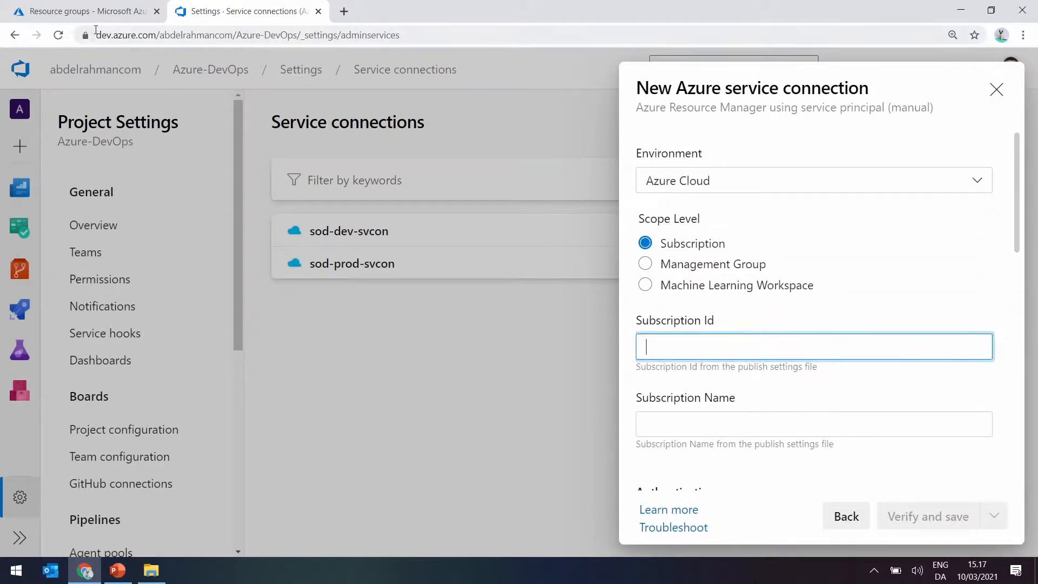
{"action": "scroll", "coordinate": [721, 436], "scroll_direction": "down", "scroll_amount": 1}
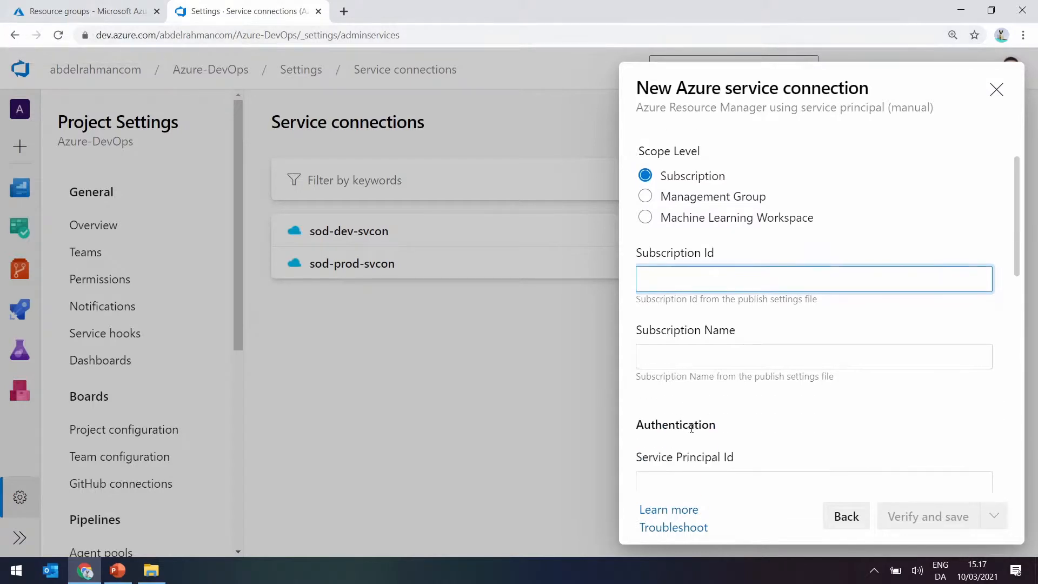
{"action": "left_click", "coordinate": [699, 353]}
{"action": "scroll", "coordinate": [699, 354], "scroll_direction": "down", "scroll_amount": 2}
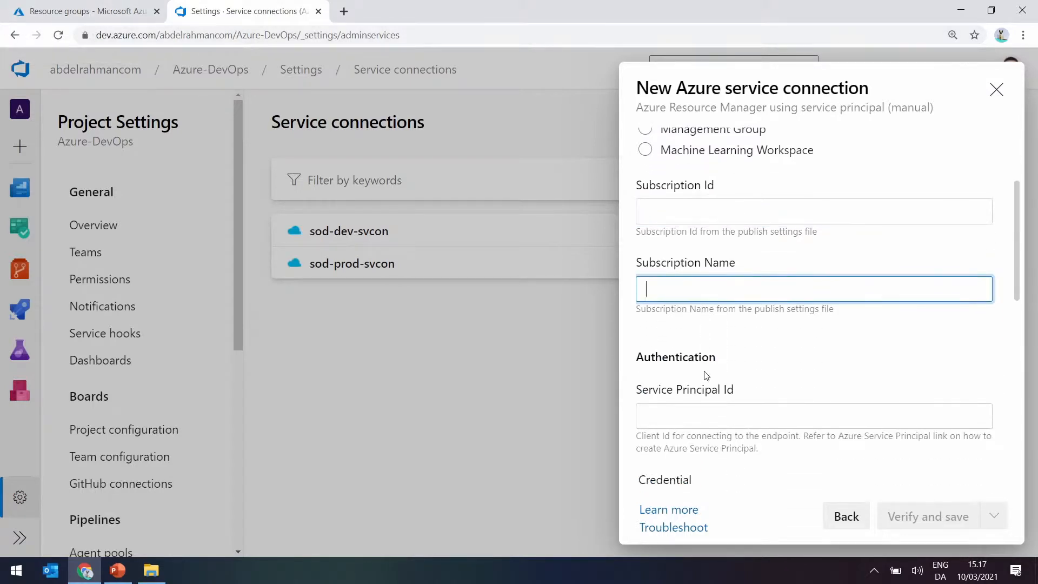
{"action": "left_click", "coordinate": [643, 324]}
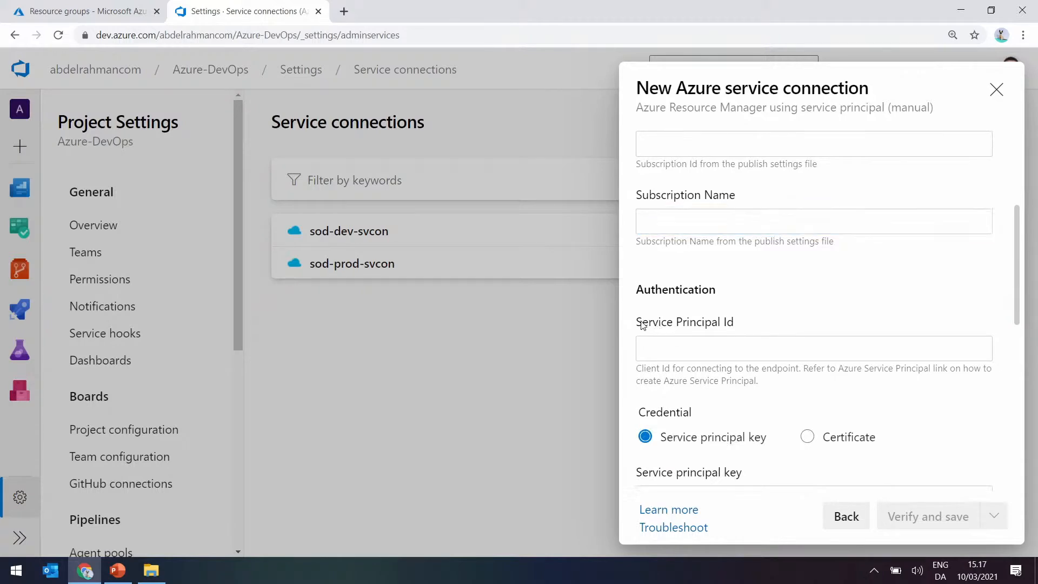
Open the sod-dev-spn app registration in Azure Active Directory and compare its IDs with the connection form's authentication fields.
{"action": "left_click", "coordinate": [92, 10]}
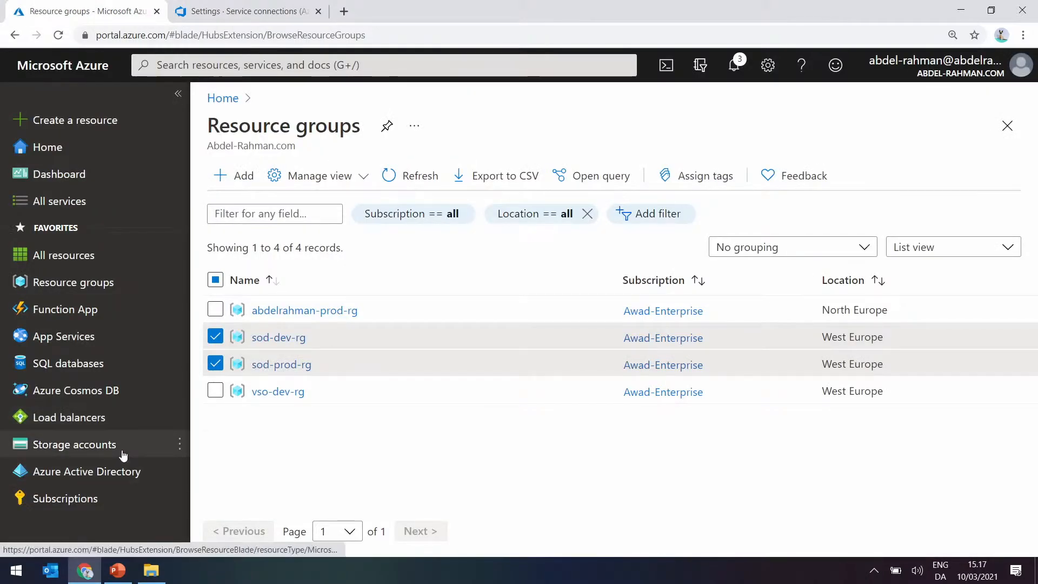
{"action": "left_click", "coordinate": [91, 474]}
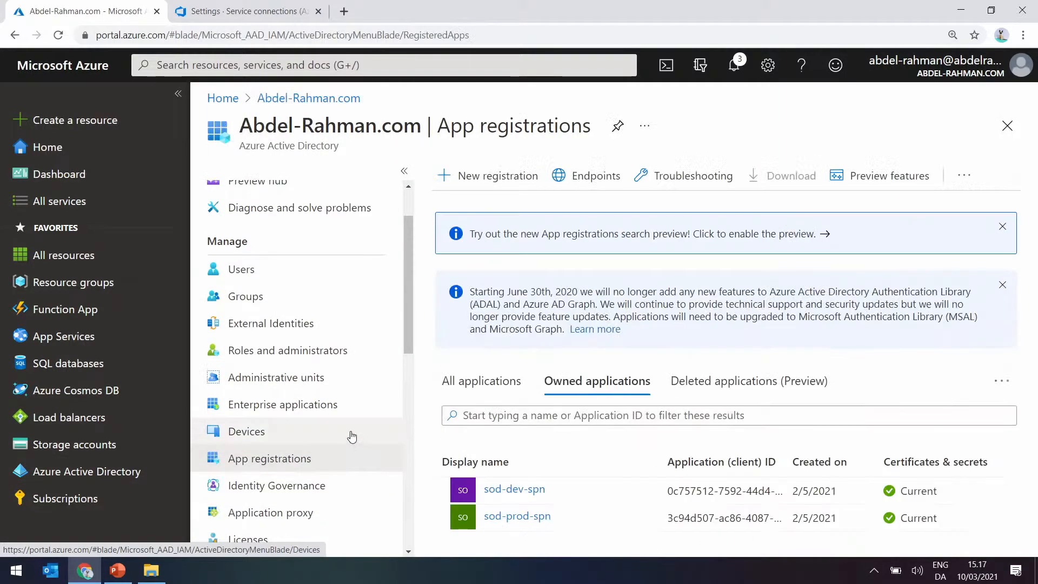
{"action": "left_click", "coordinate": [504, 487]}
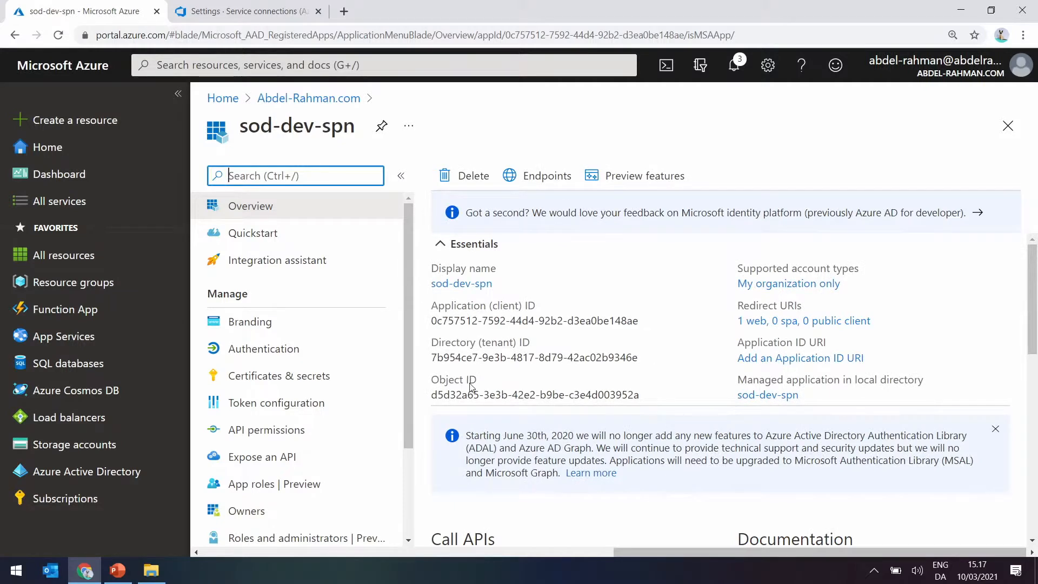
{"action": "left_click", "coordinate": [272, 9]}
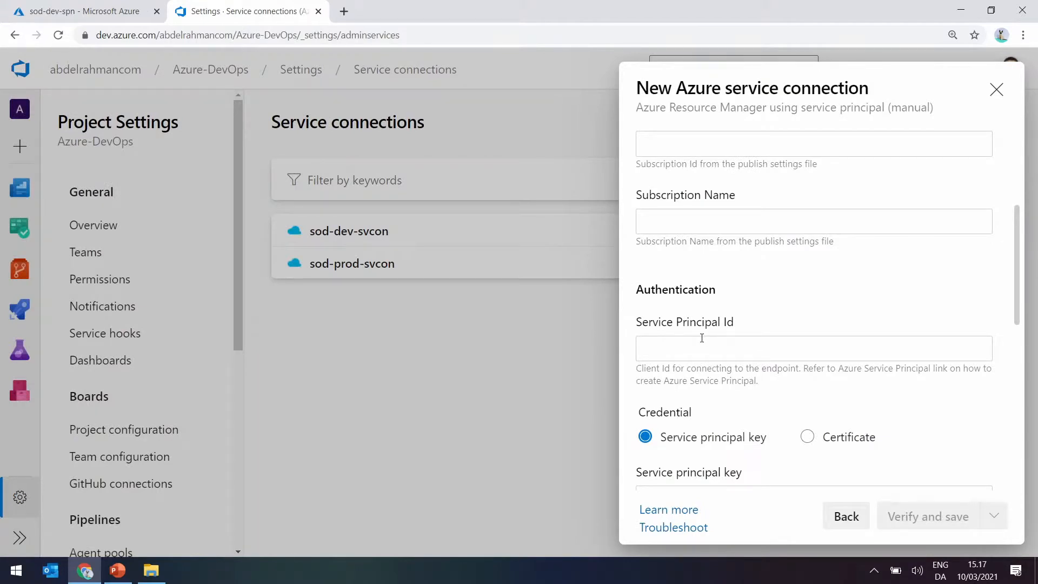
{"action": "scroll", "coordinate": [663, 352], "scroll_direction": "down", "scroll_amount": 3}
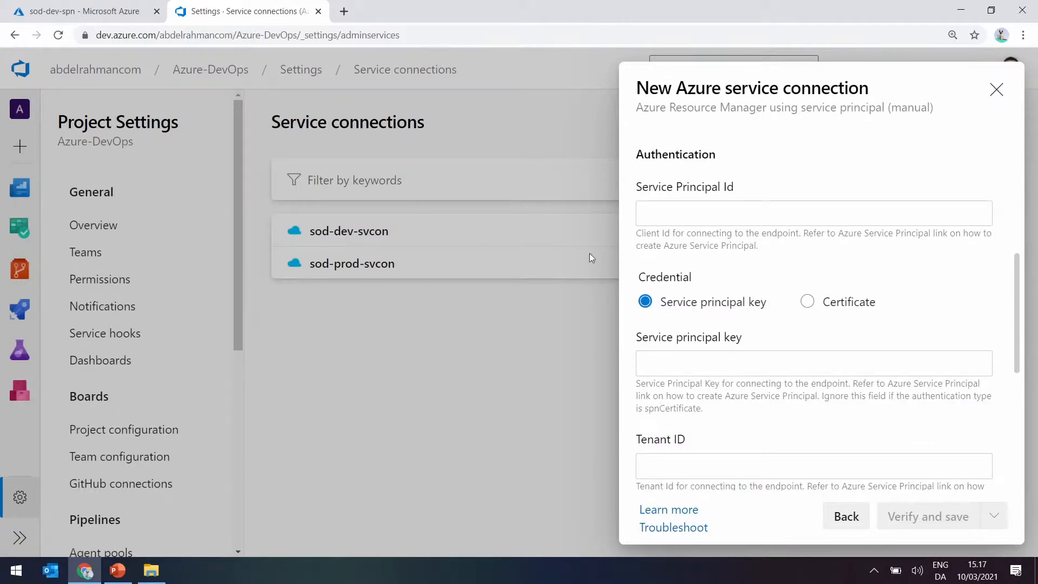
Examine the client secrets of sod-dev-spn in the Azure portal and the remaining fields of the new connection form.
{"action": "left_click", "coordinate": [88, 4]}
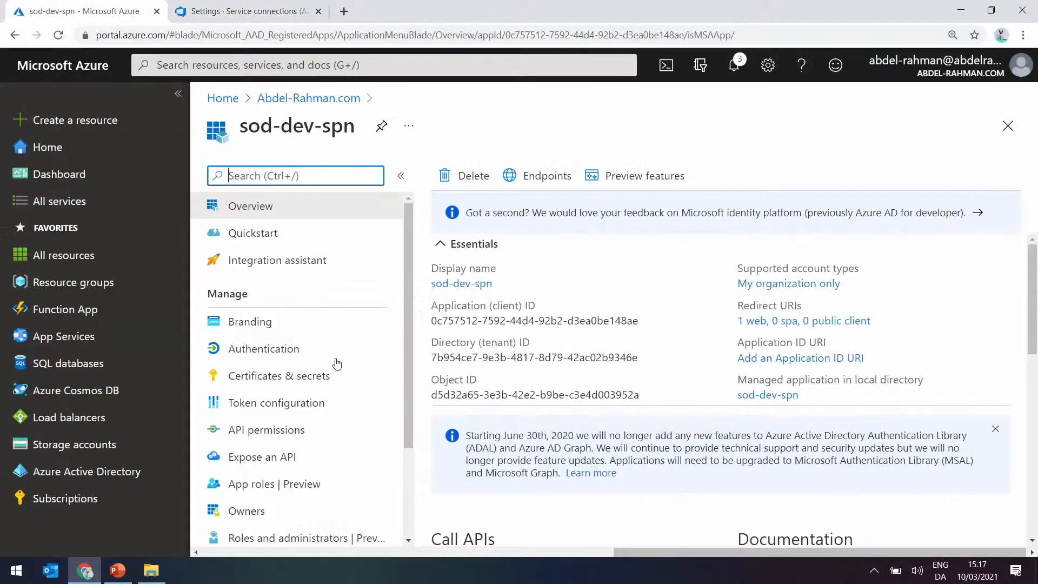
{"action": "left_click", "coordinate": [280, 378]}
{"action": "scroll", "coordinate": [527, 443], "scroll_direction": "down", "scroll_amount": 4}
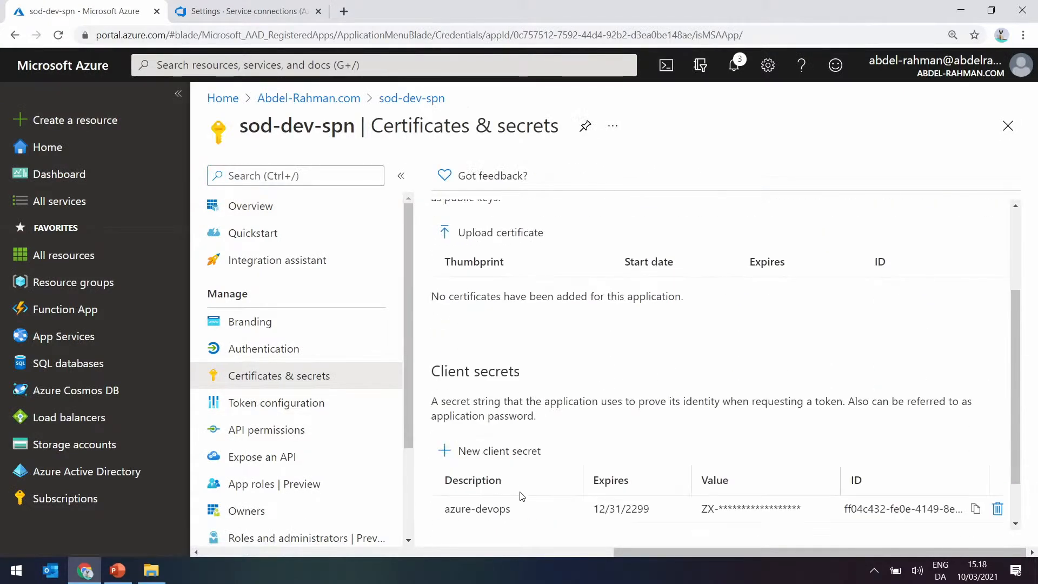
{"action": "left_click", "coordinate": [232, 6]}
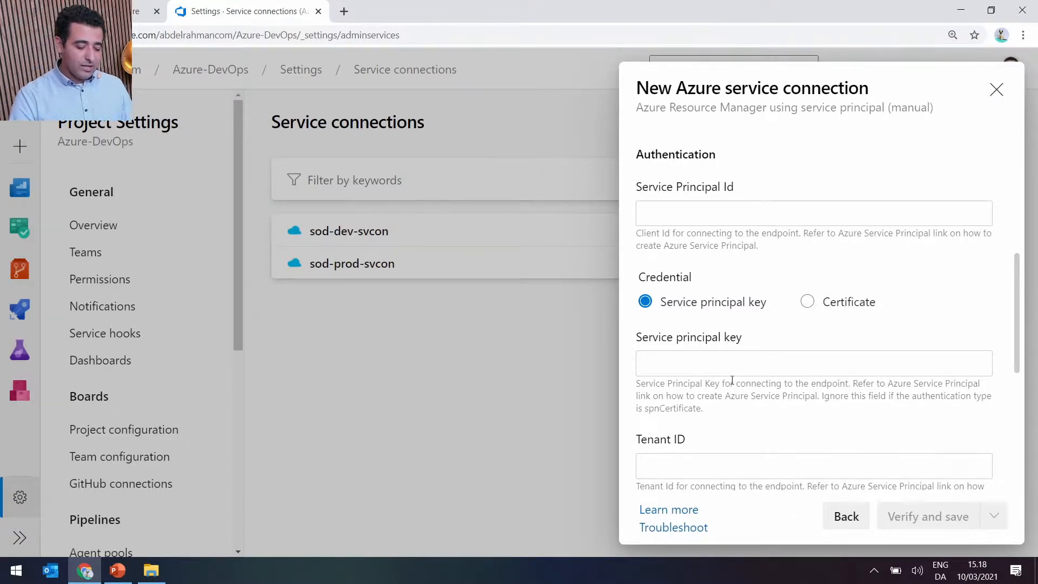
{"action": "scroll", "coordinate": [734, 379], "scroll_direction": "down", "scroll_amount": 5}
{"action": "scroll", "coordinate": [731, 375], "scroll_direction": "down", "scroll_amount": 1}
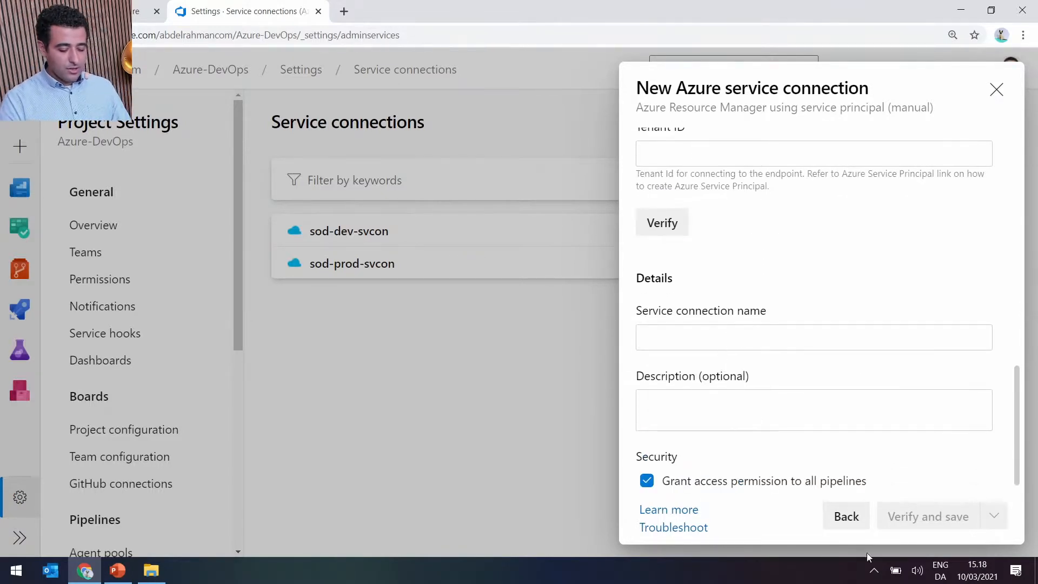
Discard the new service connection and open the details of the existing sod-dev-svcon connection.
{"action": "left_click", "coordinate": [846, 518]}
{"action": "left_click", "coordinate": [996, 89]}
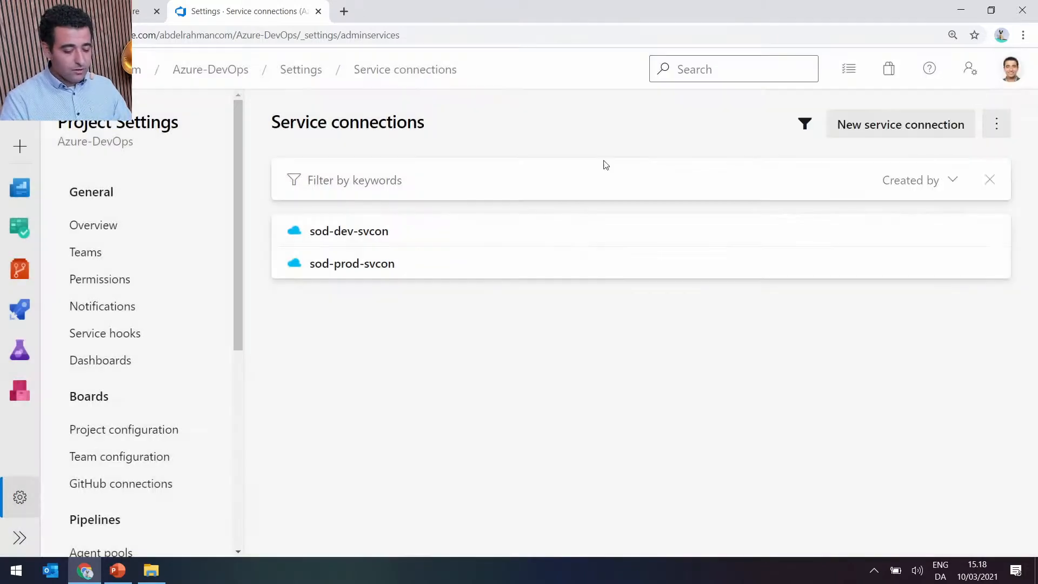
{"action": "left_click", "coordinate": [344, 233]}
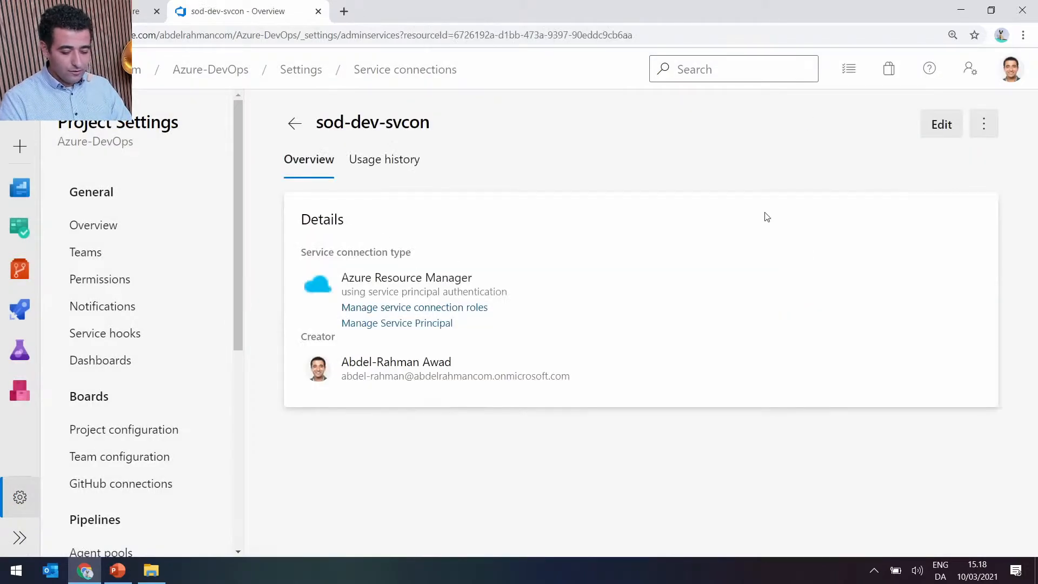
Open sod-dev-svcon for editing and examine its environment, scope level, subscription and authentication fields.
{"action": "left_click", "coordinate": [943, 125]}
{"action": "scroll", "coordinate": [741, 255], "scroll_direction": "down", "scroll_amount": 2}
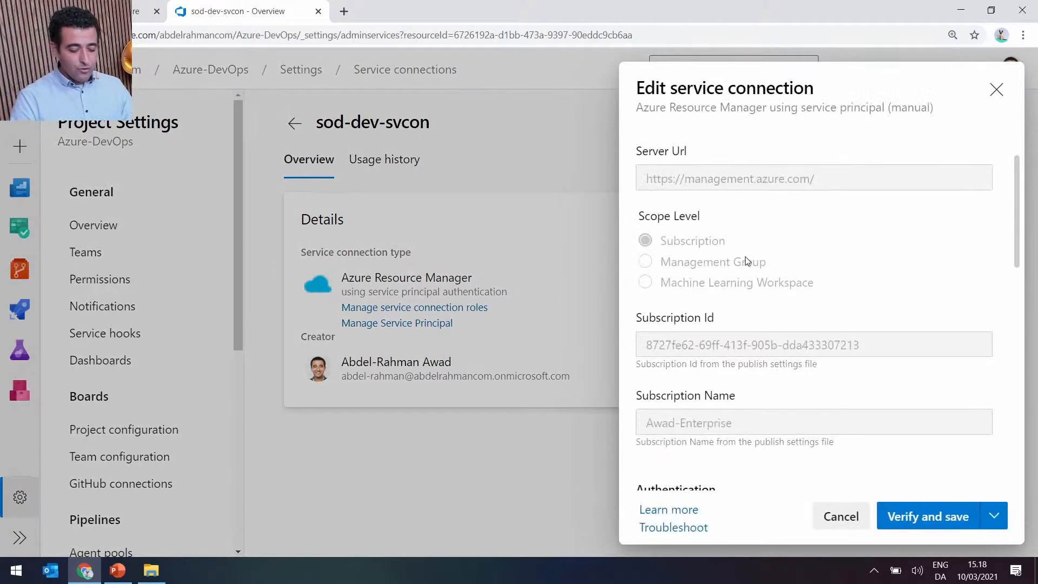
{"action": "scroll", "coordinate": [719, 288], "scroll_direction": "up", "scroll_amount": 1}
{"action": "scroll", "coordinate": [719, 287], "scroll_direction": "up", "scroll_amount": 1}
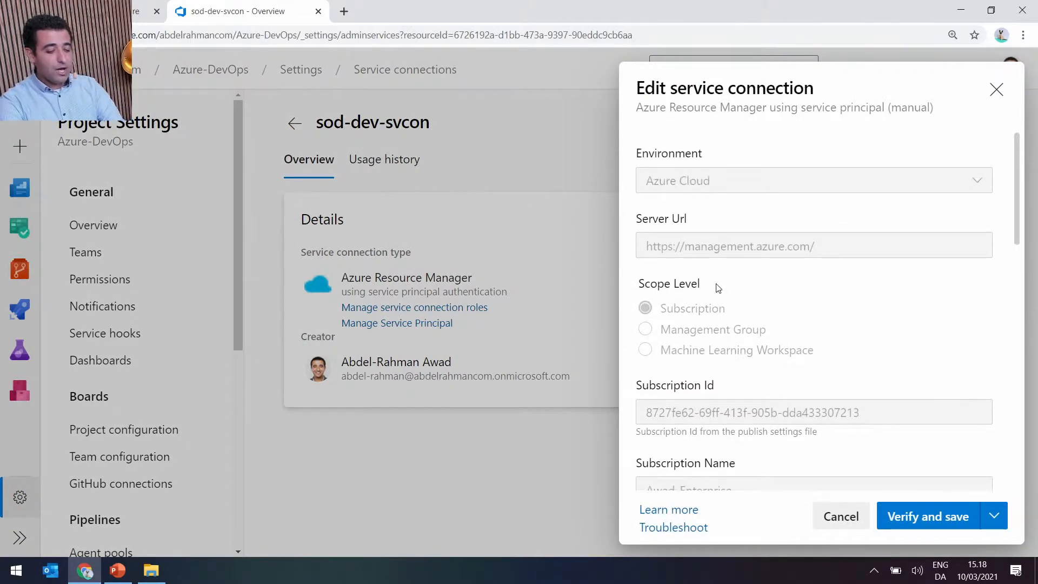
{"action": "scroll", "coordinate": [720, 399], "scroll_direction": "down", "scroll_amount": 3}
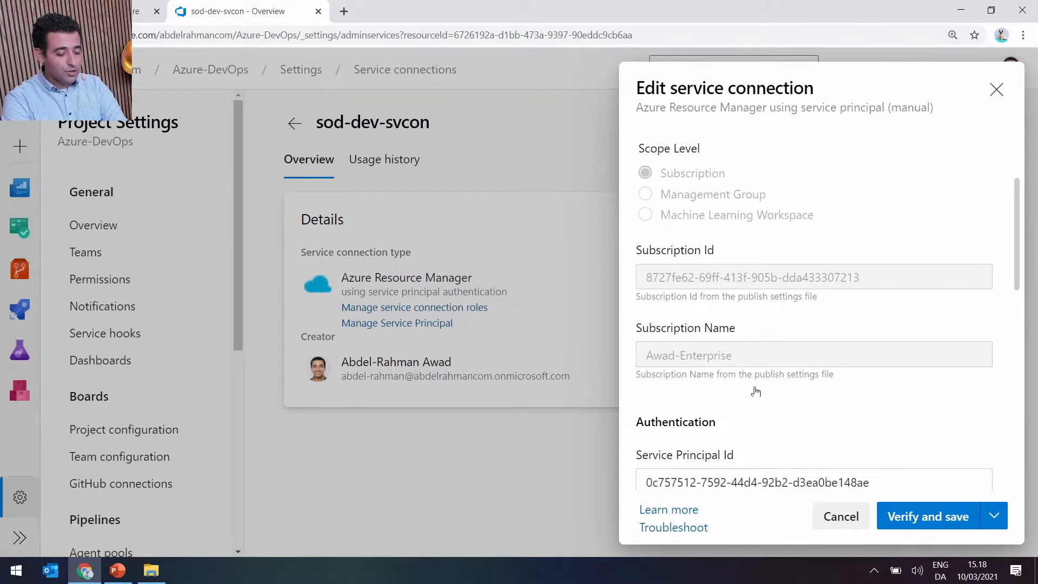
{"action": "scroll", "coordinate": [691, 375], "scroll_direction": "down", "scroll_amount": 1}
{"action": "scroll", "coordinate": [691, 375], "scroll_direction": "down", "scroll_amount": 5}
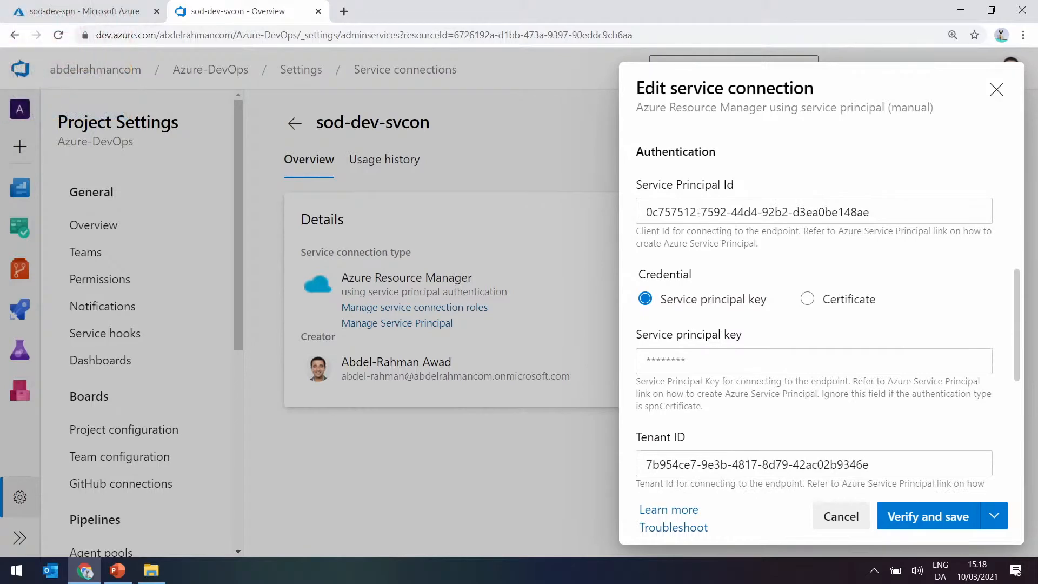
Compare the application and tenant IDs on the sod-dev-spn overview in the Azure portal with the connection's service principal and tenant ID fields.
{"action": "left_click", "coordinate": [134, 17]}
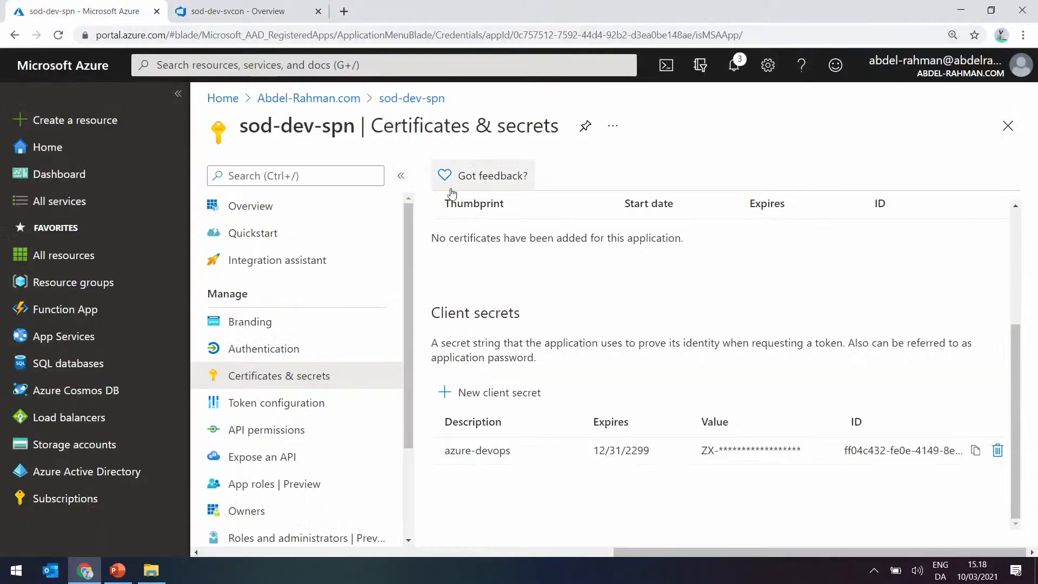
{"action": "left_click", "coordinate": [249, 205]}
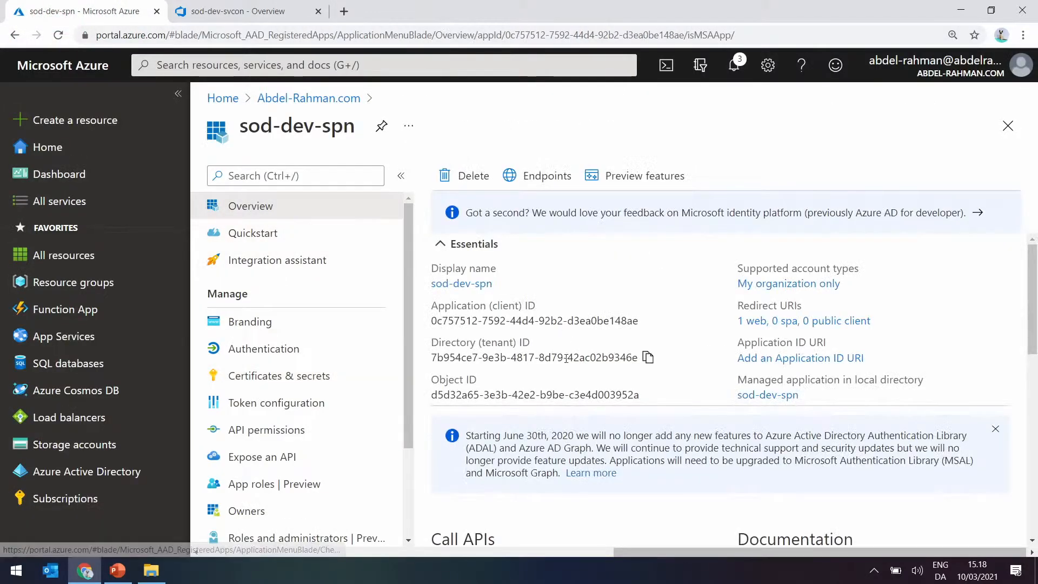
{"action": "left_click", "coordinate": [252, 12]}
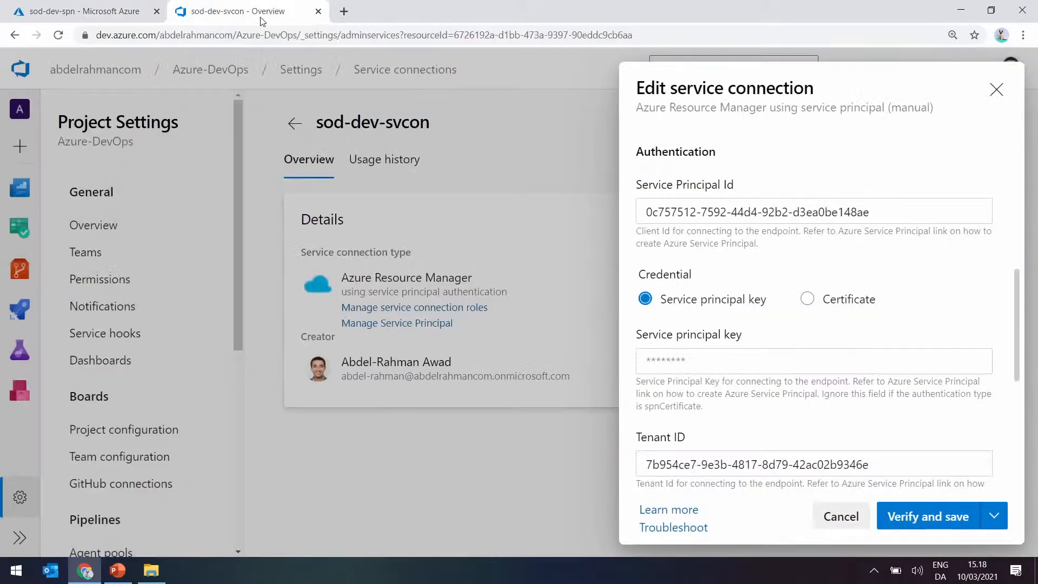
{"action": "left_click", "coordinate": [135, 12]}
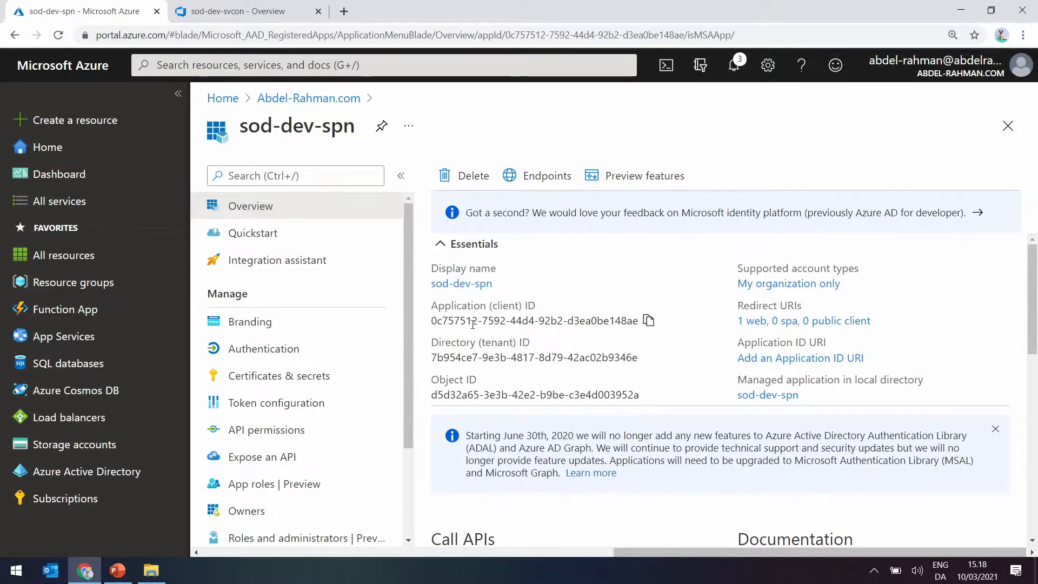
{"action": "left_click", "coordinate": [260, 10]}
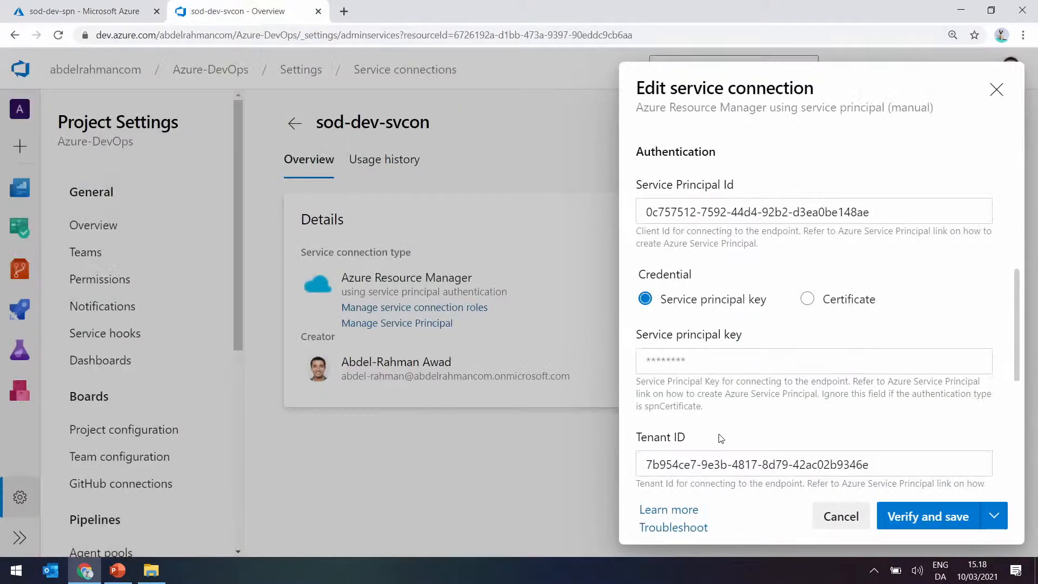
Review the remaining authentication fields of sod-dev-svcon, close the edit form without saving and return to the service connections list.
{"action": "scroll", "coordinate": [723, 441], "scroll_direction": "down", "scroll_amount": 3}
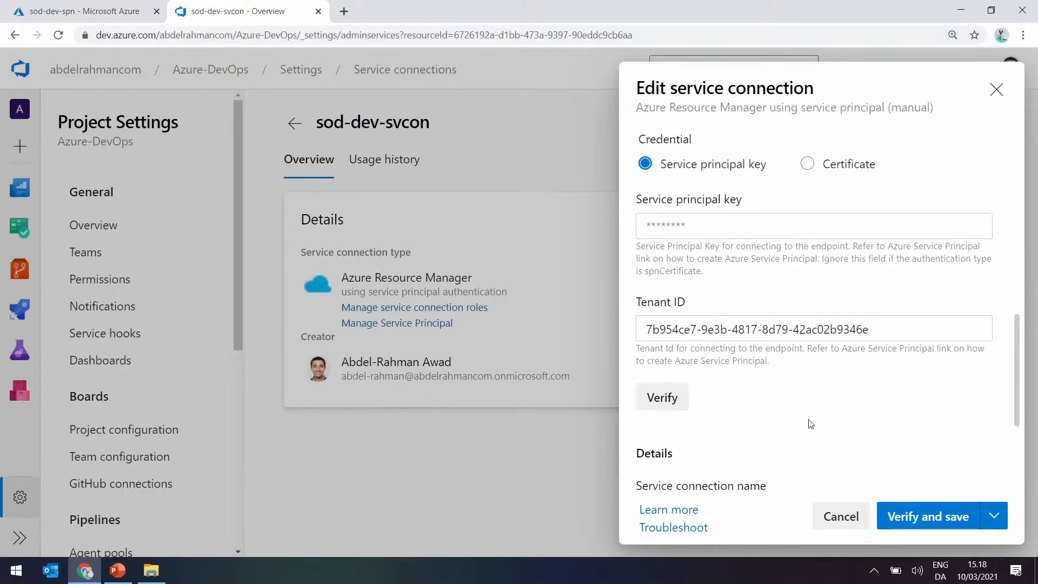
{"action": "left_click", "coordinate": [996, 89]}
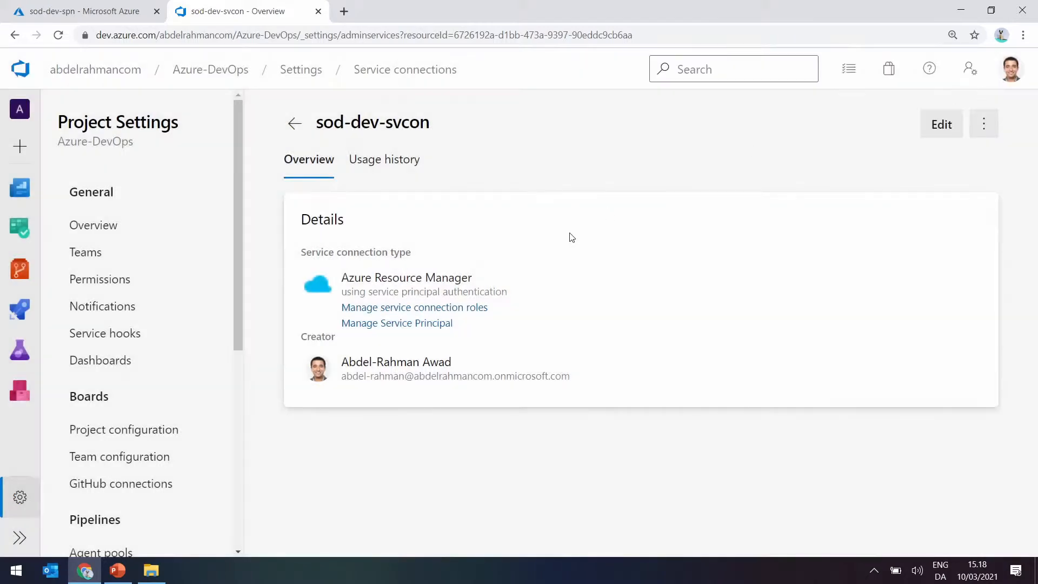
{"action": "left_click", "coordinate": [295, 124]}
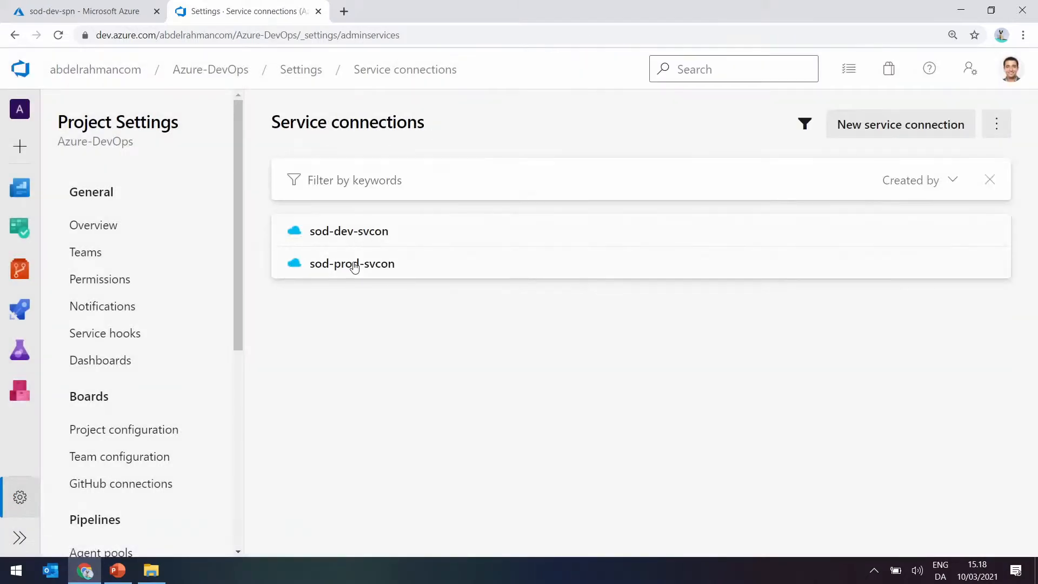
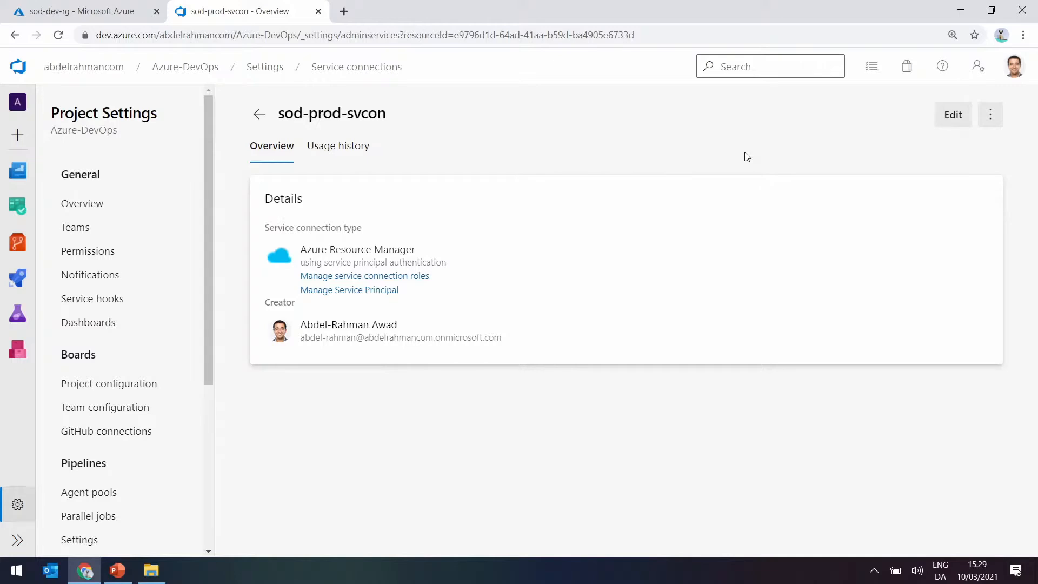
Remove the Contributors group from the project user permissions in the security settings of sod-prod-svcon and save the change.
{"action": "left_click", "coordinate": [990, 112]}
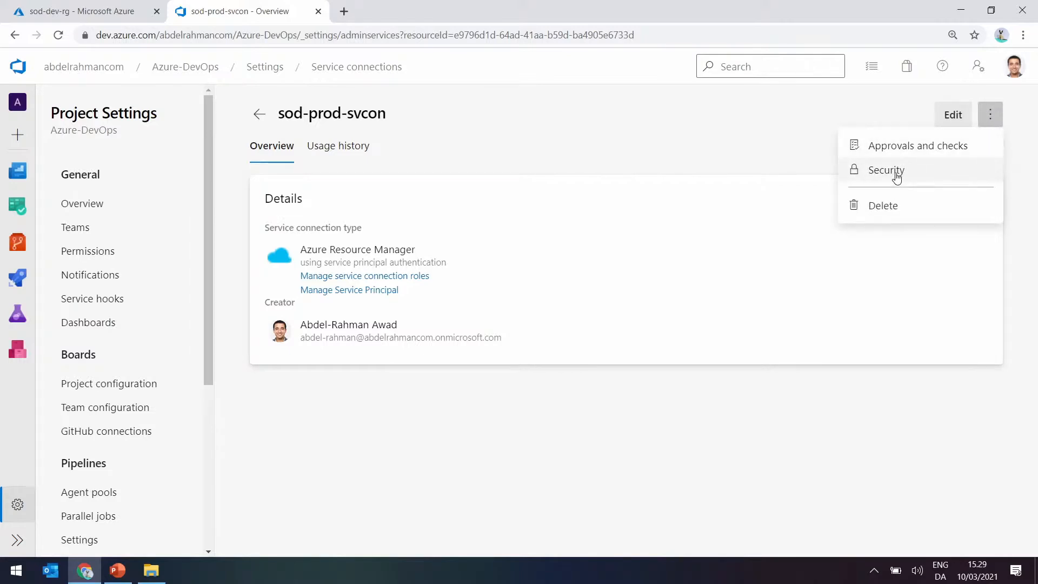
{"action": "left_click", "coordinate": [897, 172]}
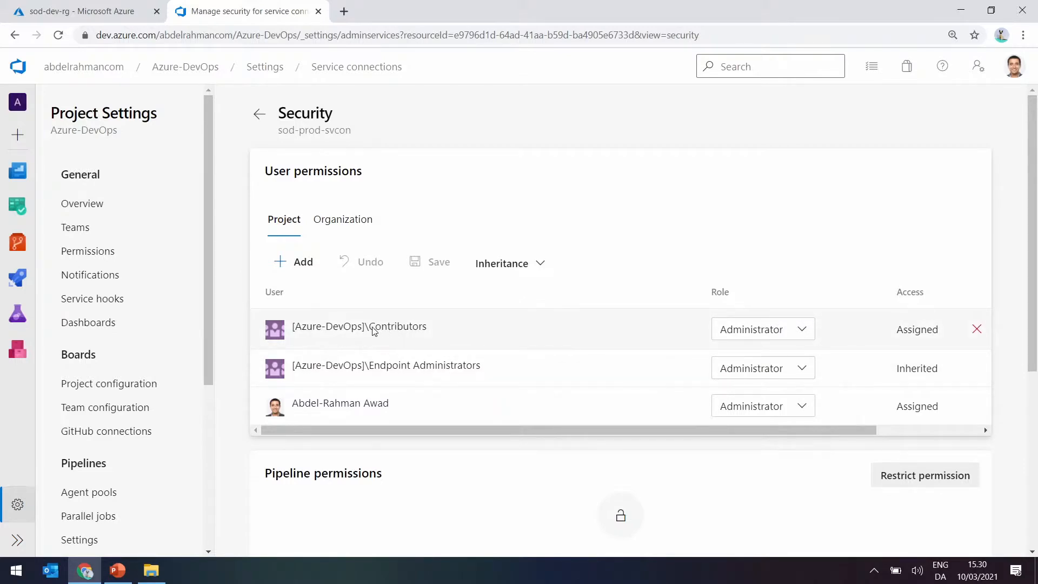
{"action": "left_click", "coordinate": [977, 330]}
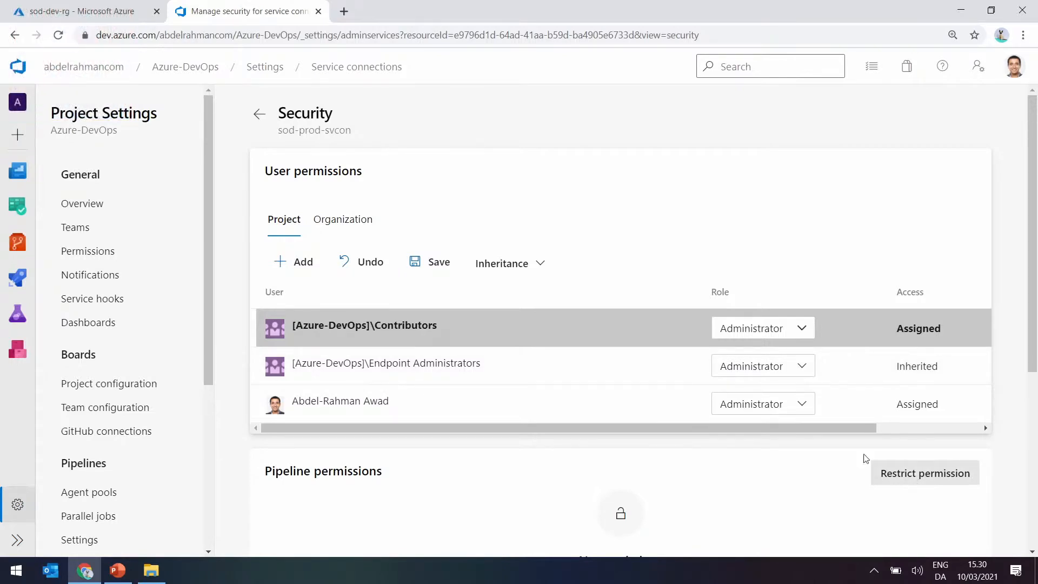
{"action": "left_click", "coordinate": [433, 261]}
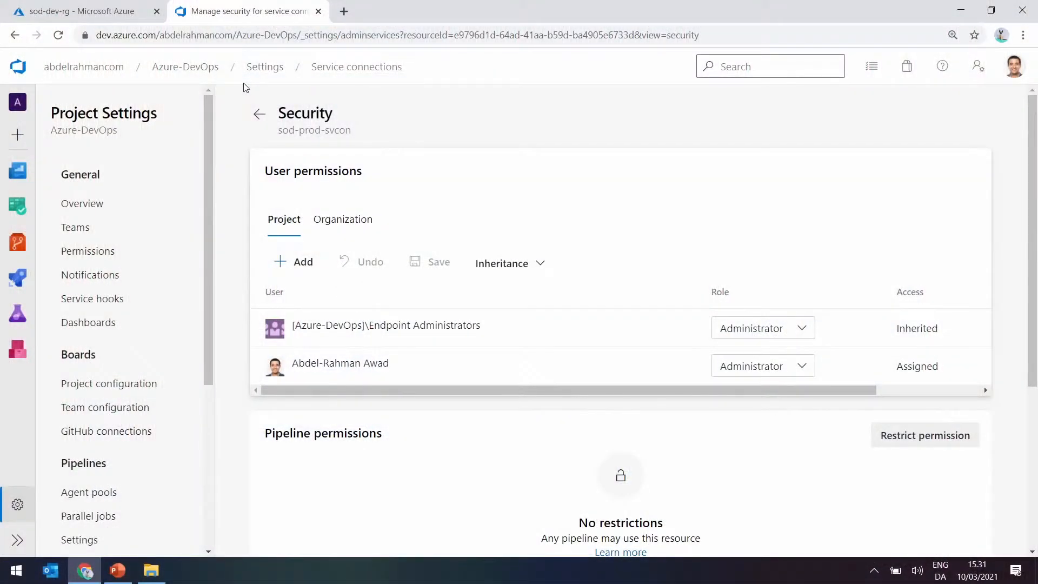
Run the sod-rg pipeline manually from the features/intial_ver branch.
{"action": "left_click", "coordinate": [185, 68]}
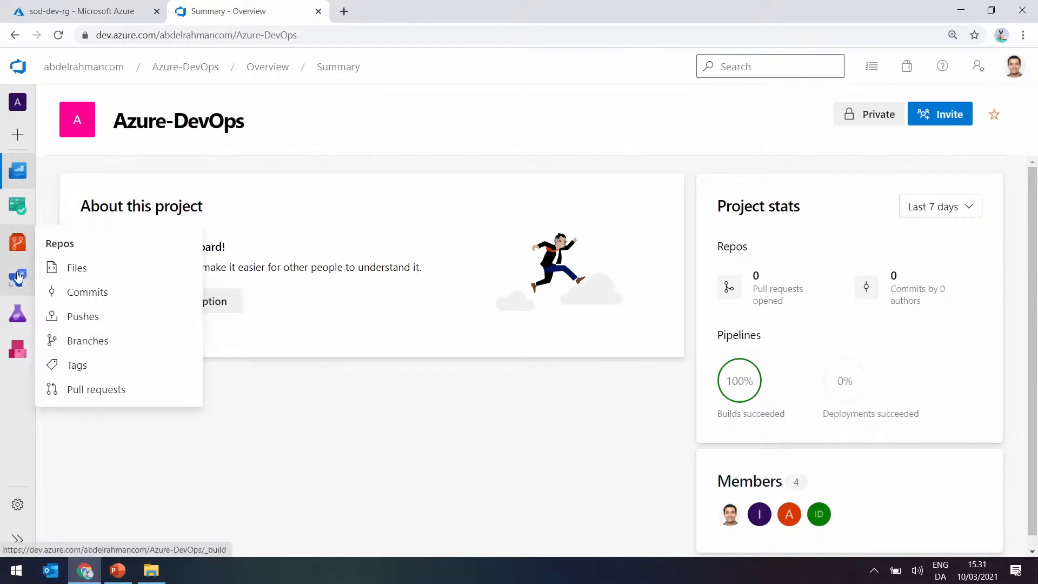
{"action": "left_click", "coordinate": [100, 305]}
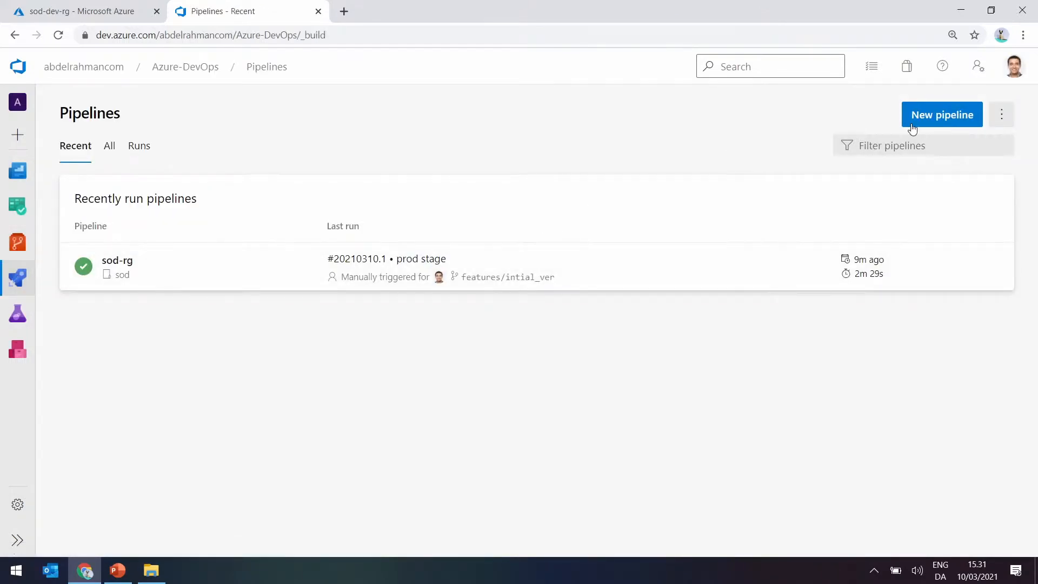
{"action": "left_click", "coordinate": [939, 116]}
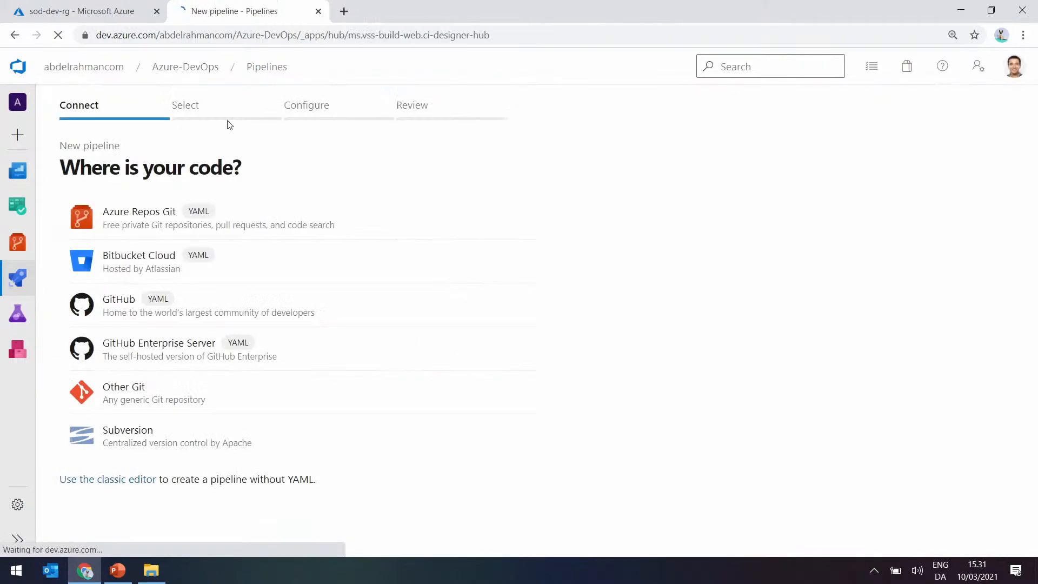
{"action": "left_click", "coordinate": [15, 34]}
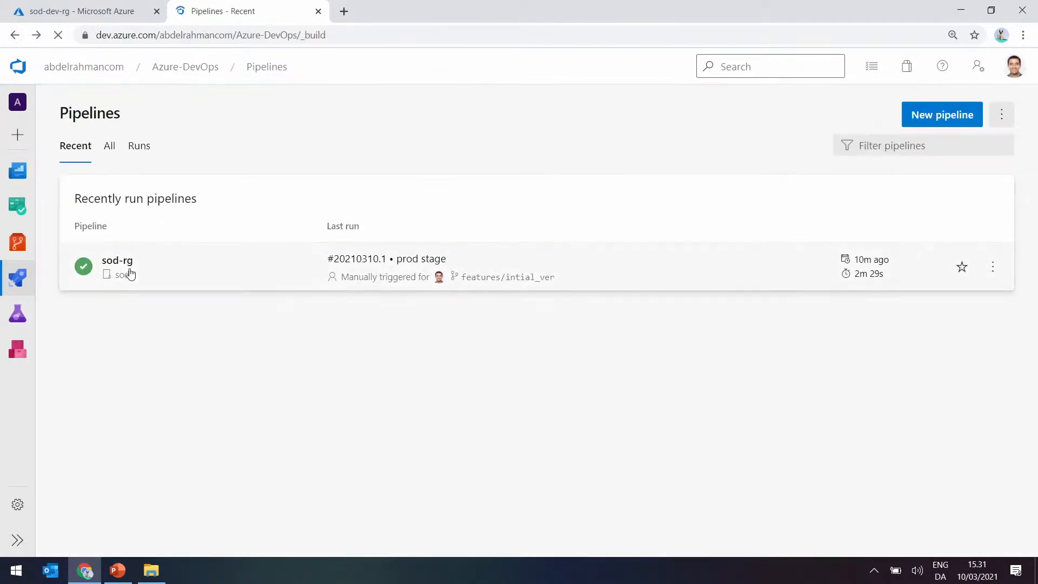
{"action": "left_click", "coordinate": [130, 274]}
{"action": "left_click", "coordinate": [939, 118]}
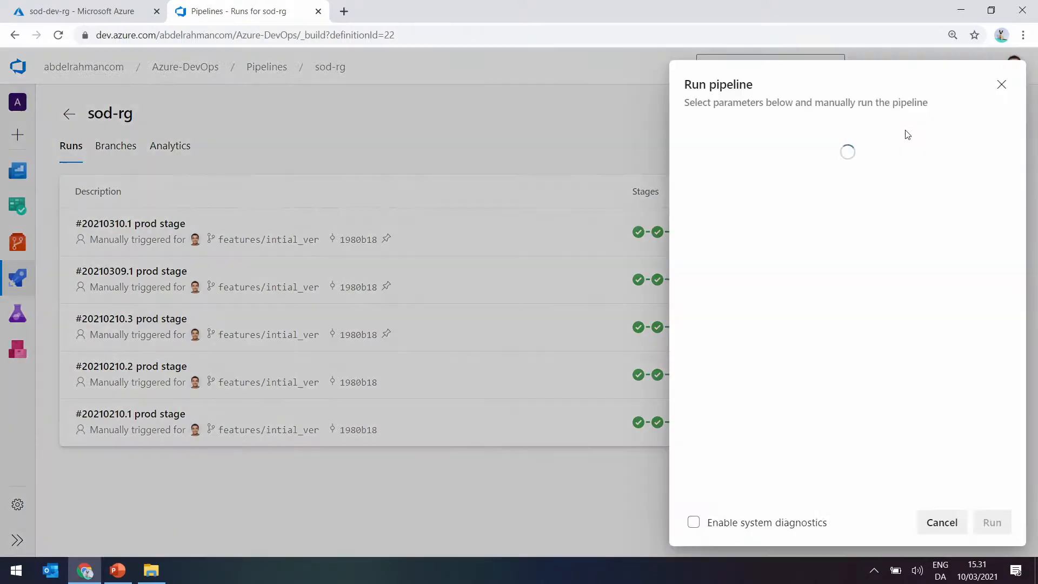
{"action": "left_click", "coordinate": [790, 215]}
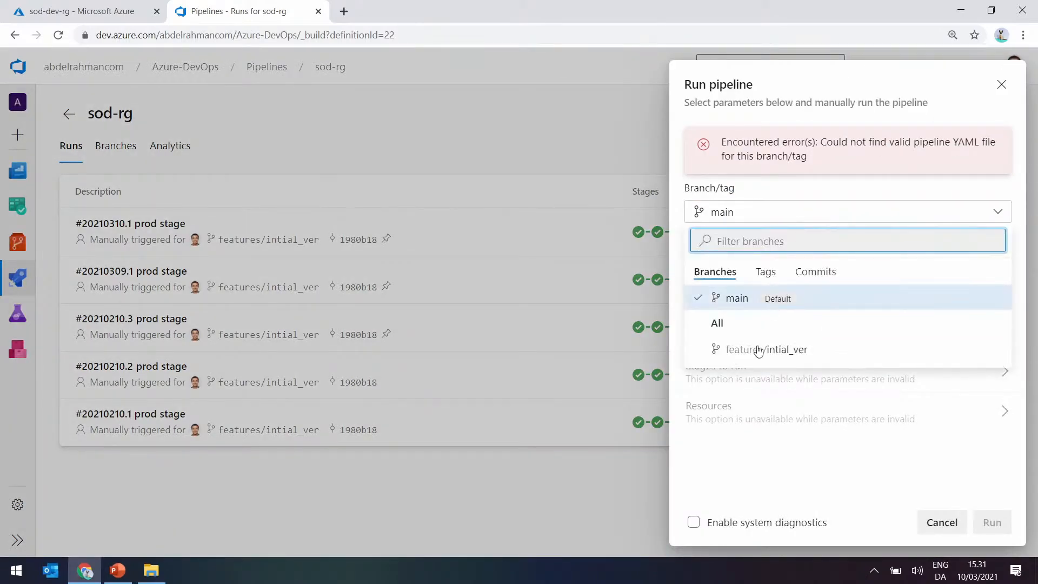
{"action": "left_click", "coordinate": [759, 351]}
{"action": "left_click", "coordinate": [991, 522]}
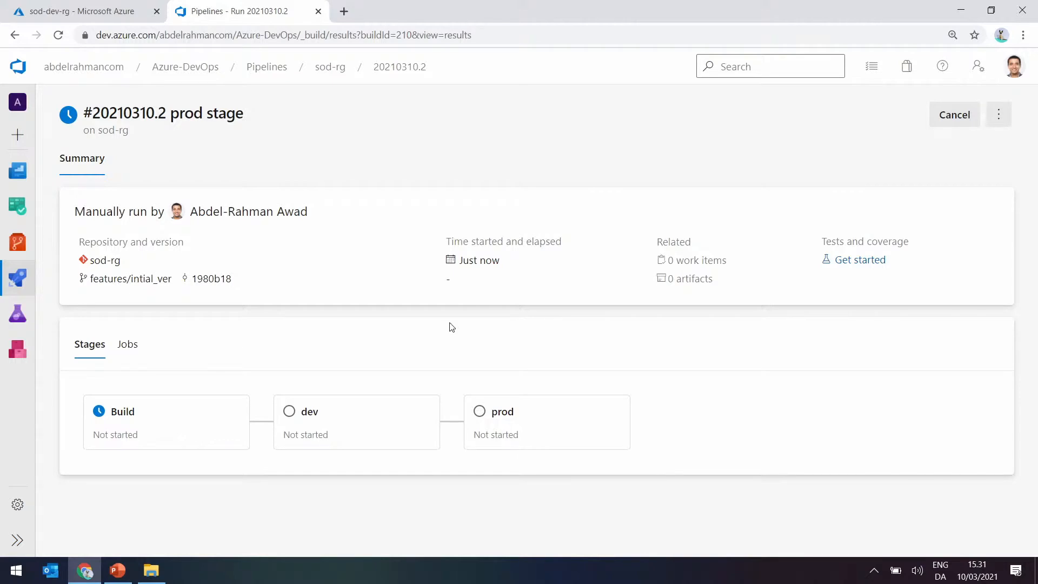
Switch to the Azure portal and delete the storage account sodprodsta01 from the sod-prod-rg resource group, confirming with yes.
{"action": "left_click", "coordinate": [42, 12]}
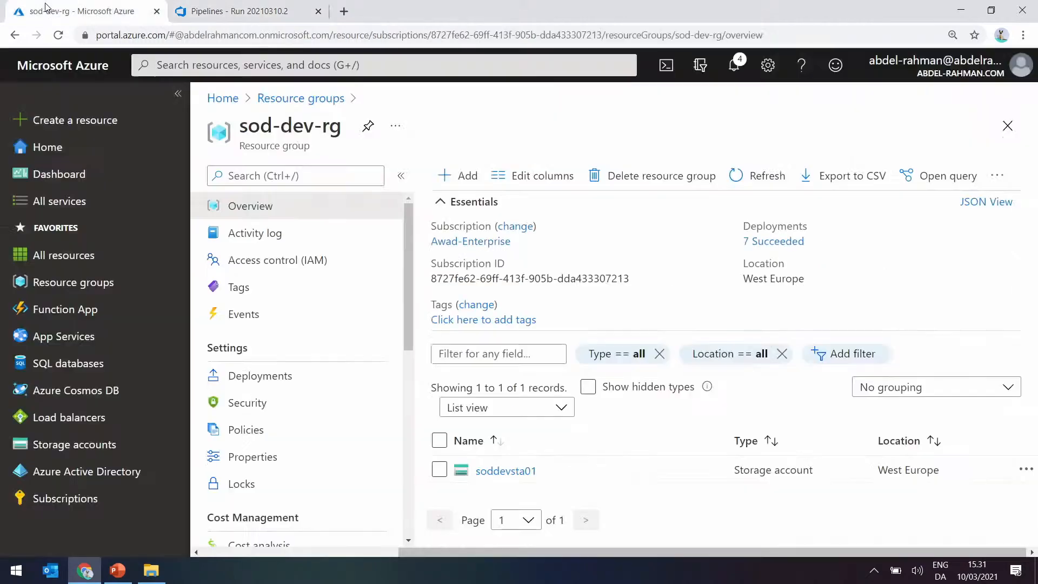
{"action": "left_click", "coordinate": [301, 98]}
{"action": "left_click", "coordinate": [273, 365]}
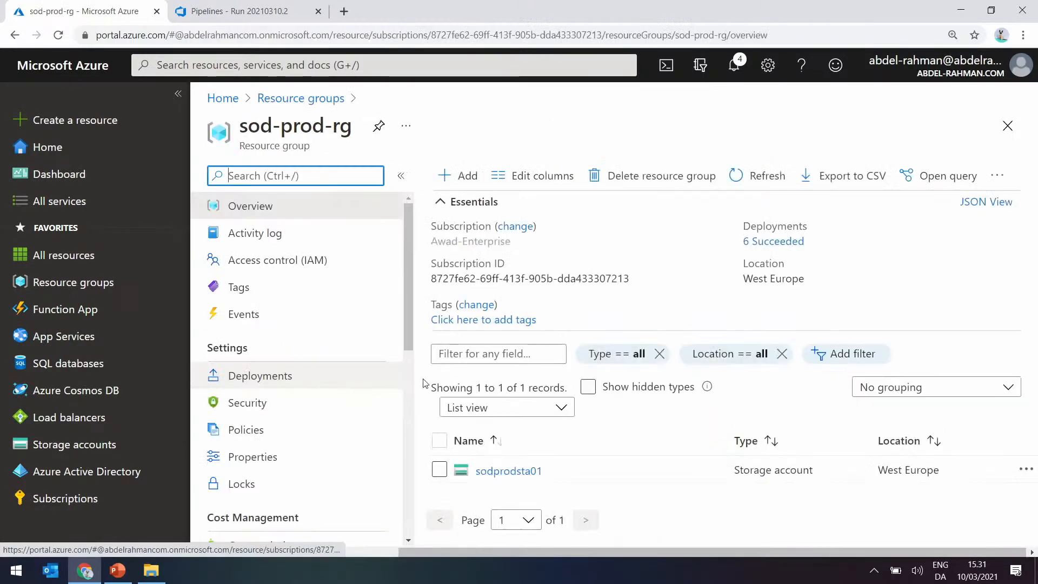
{"action": "left_click", "coordinate": [476, 460]}
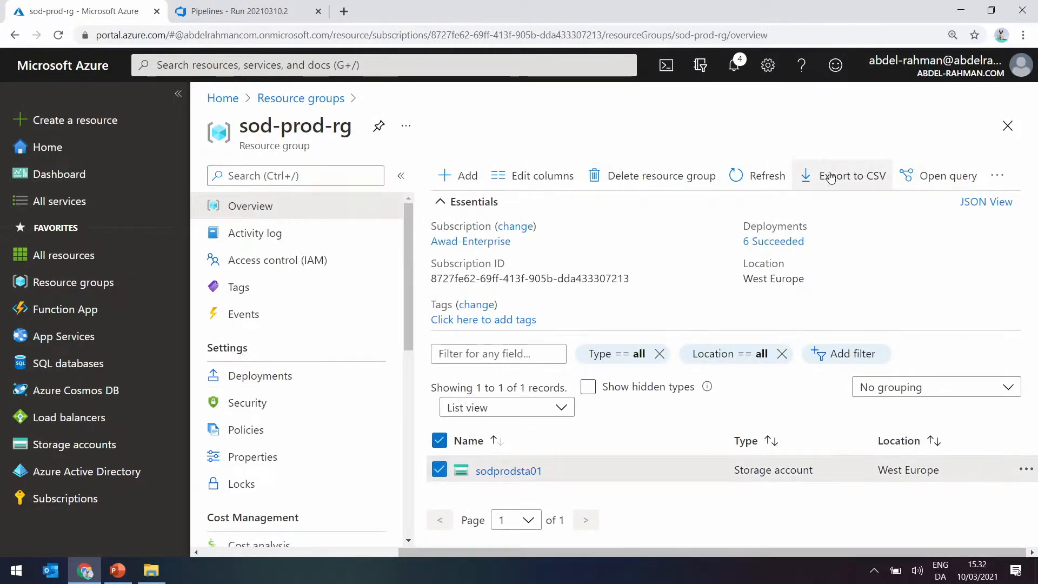
{"action": "left_click", "coordinate": [997, 182]}
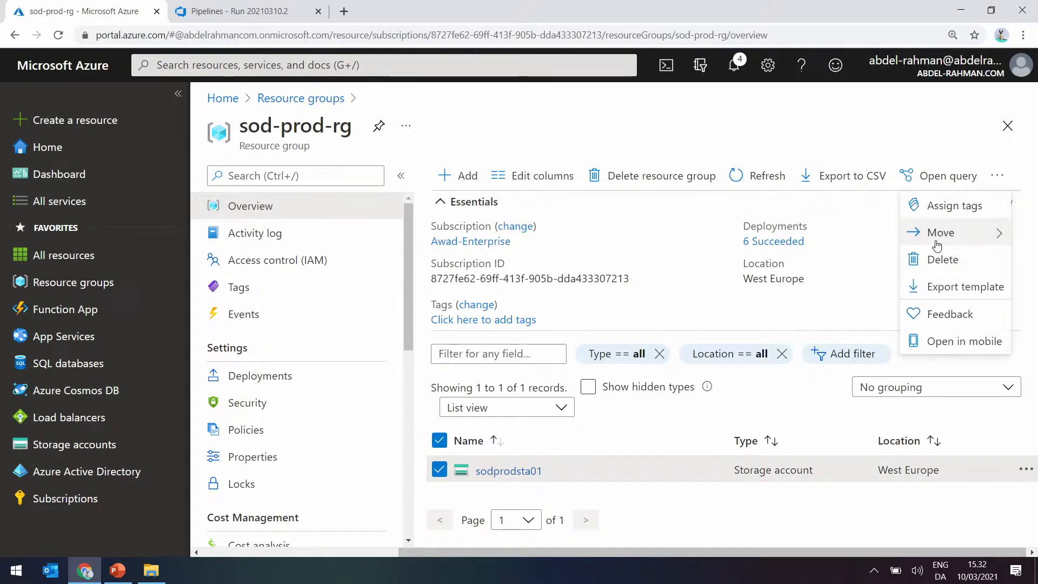
{"action": "left_click", "coordinate": [941, 259]}
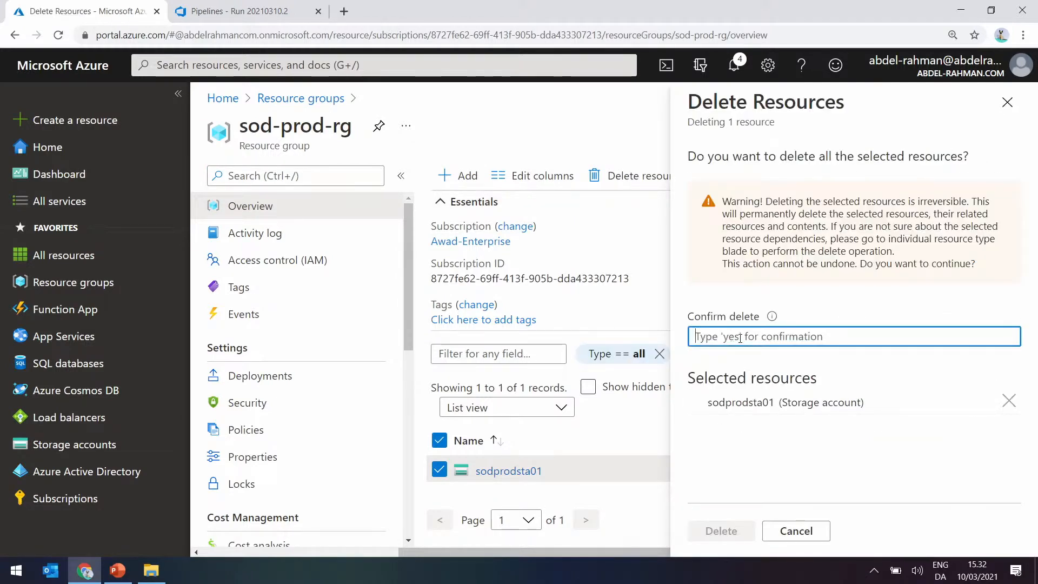
{"action": "type", "text": "yes"}
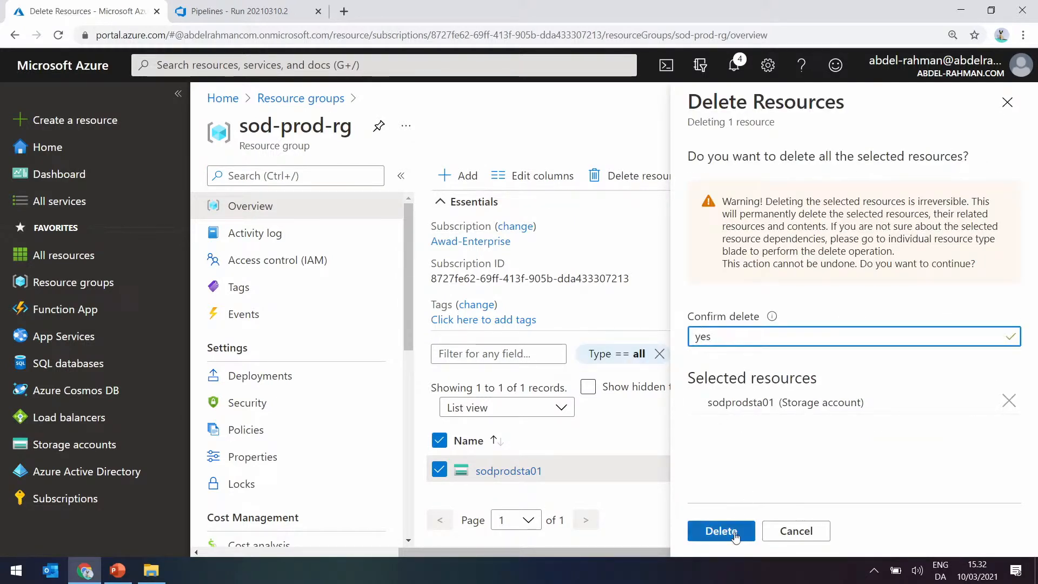
{"action": "left_click", "coordinate": [722, 531]}
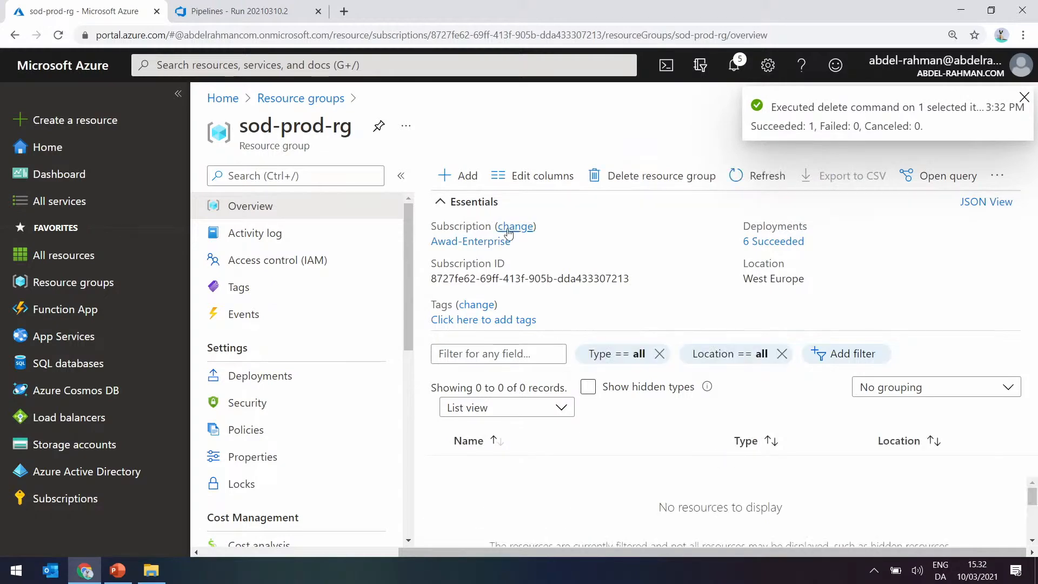
Back in Azure DevOps, open the project's service connections separately from the pipeline run and examine the user and pipeline permissions of sod-dev-svcon.
{"action": "left_click", "coordinate": [281, 10]}
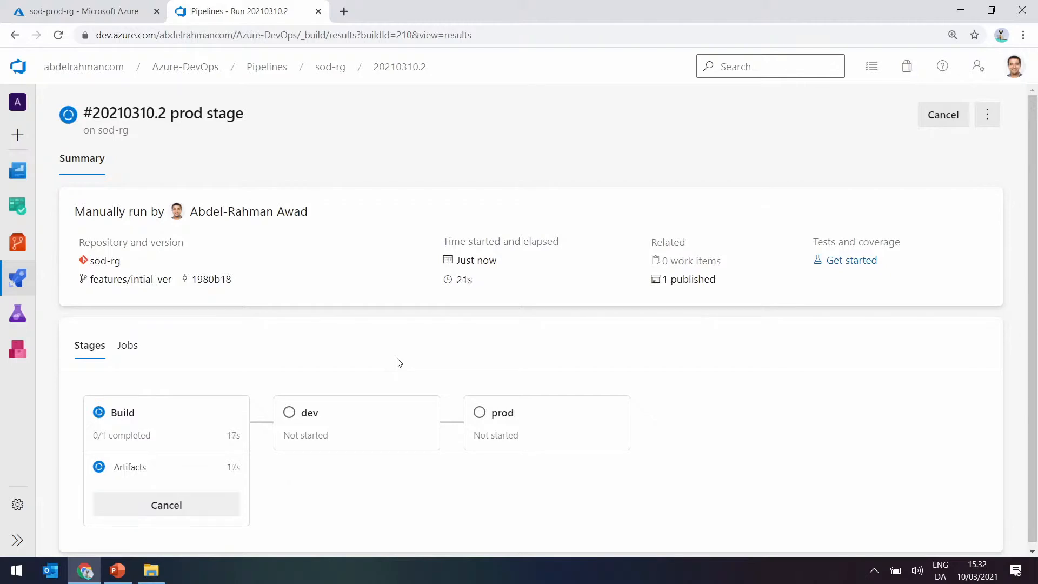
{"action": "middle_click", "coordinate": [17, 511]}
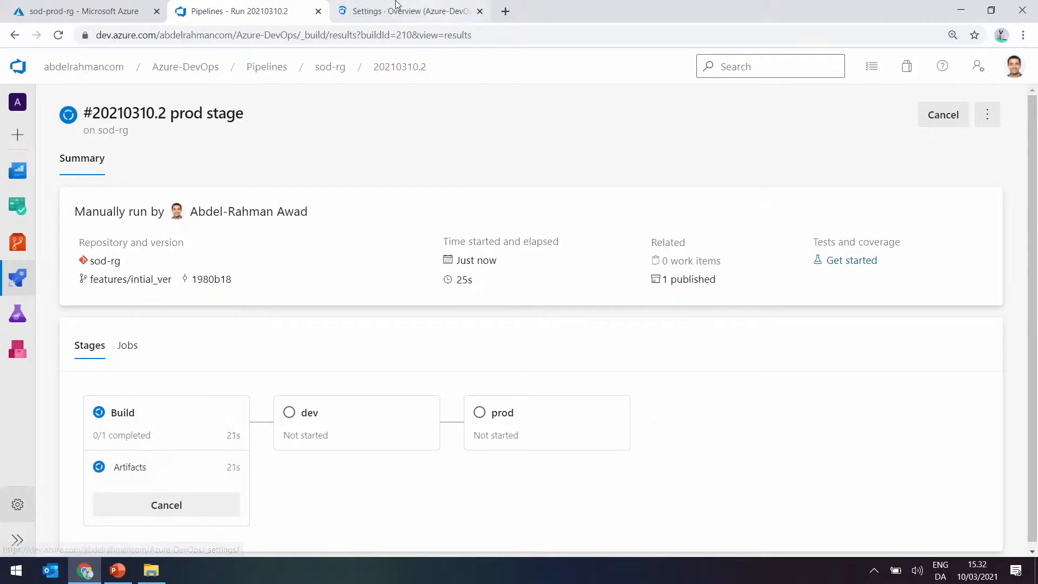
{"action": "left_click", "coordinate": [397, 6]}
{"action": "scroll", "coordinate": [115, 424], "scroll_direction": "down", "scroll_amount": 2}
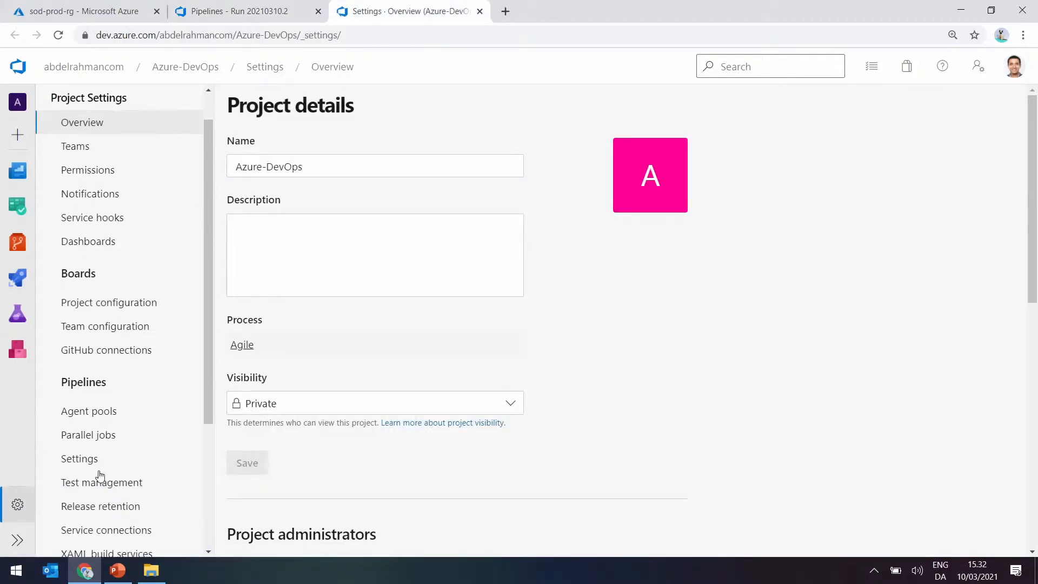
{"action": "left_click", "coordinate": [143, 526]}
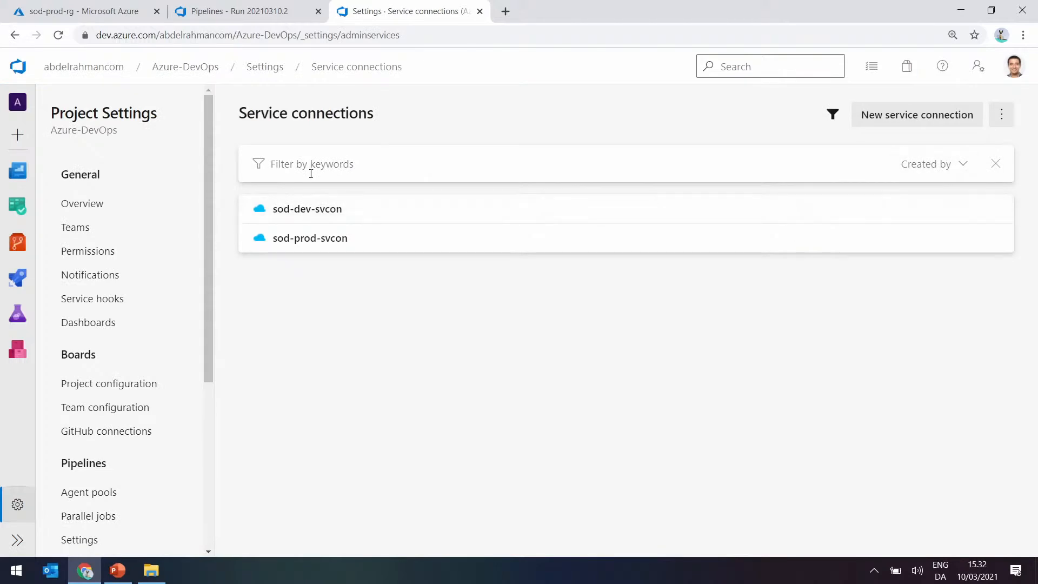
{"action": "left_click", "coordinate": [316, 209]}
{"action": "left_click", "coordinate": [996, 124]}
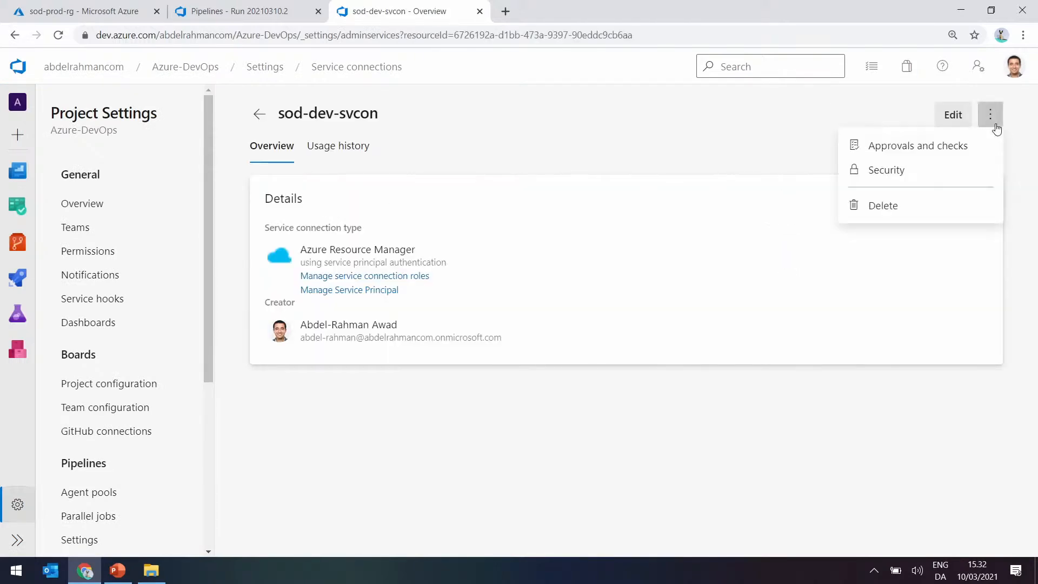
{"action": "left_click", "coordinate": [887, 174]}
{"action": "scroll", "coordinate": [492, 386], "scroll_direction": "down", "scroll_amount": 2}
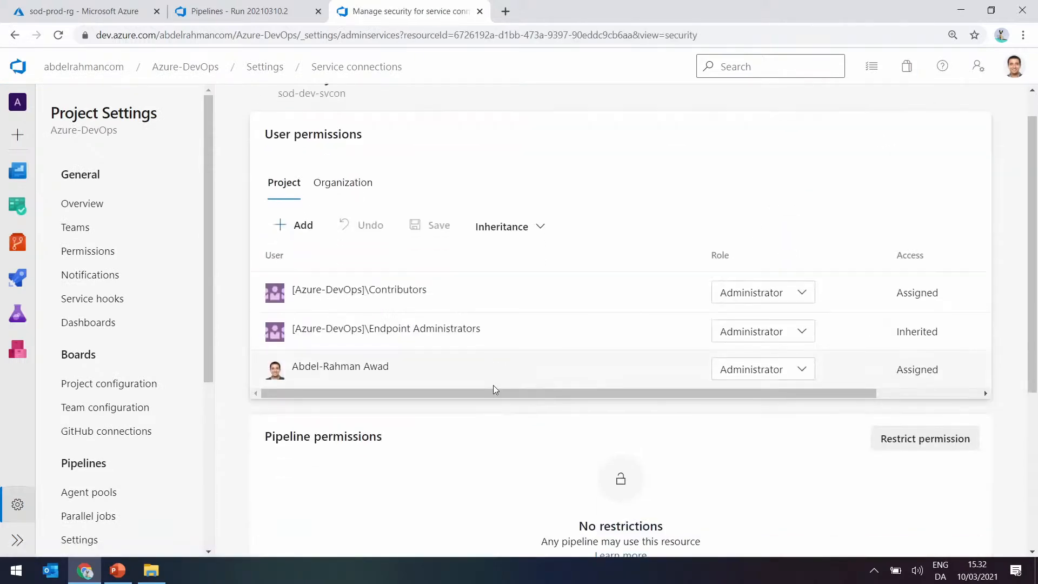
{"action": "scroll", "coordinate": [323, 93], "scroll_direction": "up", "scroll_amount": 2}
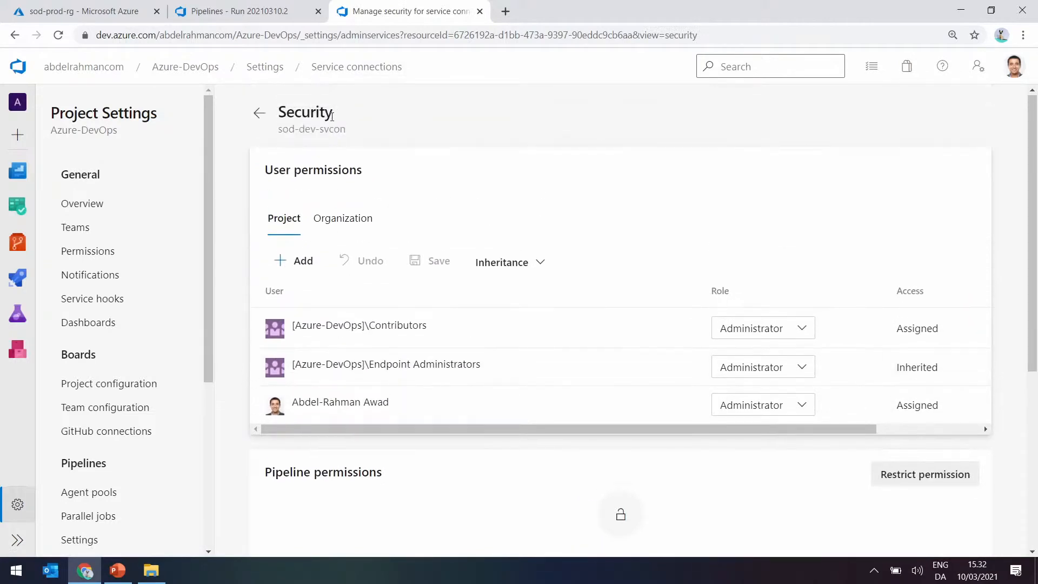
{"action": "left_click", "coordinate": [264, 116]}
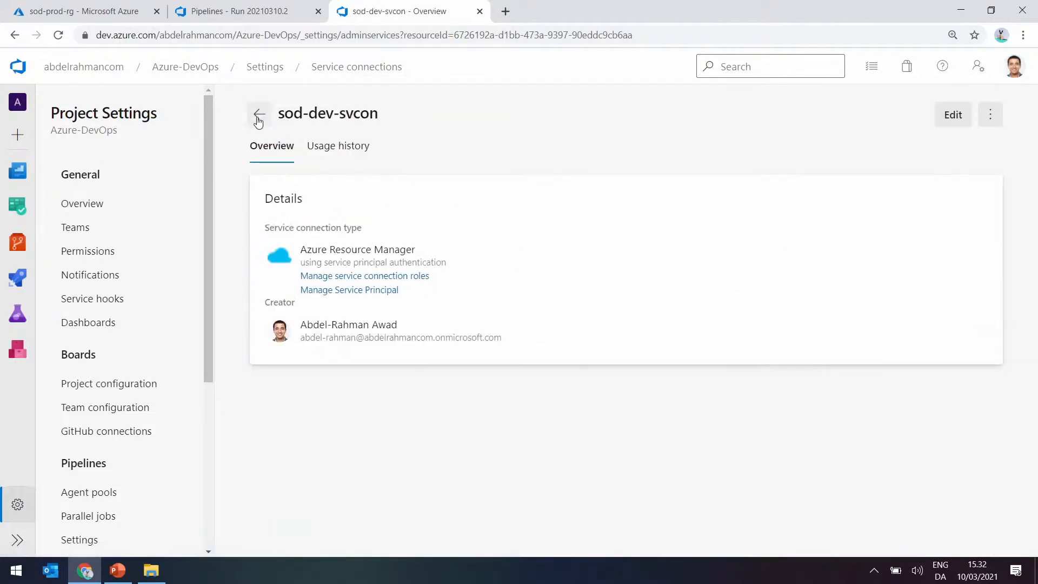
{"action": "left_click", "coordinate": [260, 114]}
Restrict the pipeline permissions of sod-prod-svcon and allow only the sod-rg pipeline to use the connection.
{"action": "left_click", "coordinate": [898, 242]}
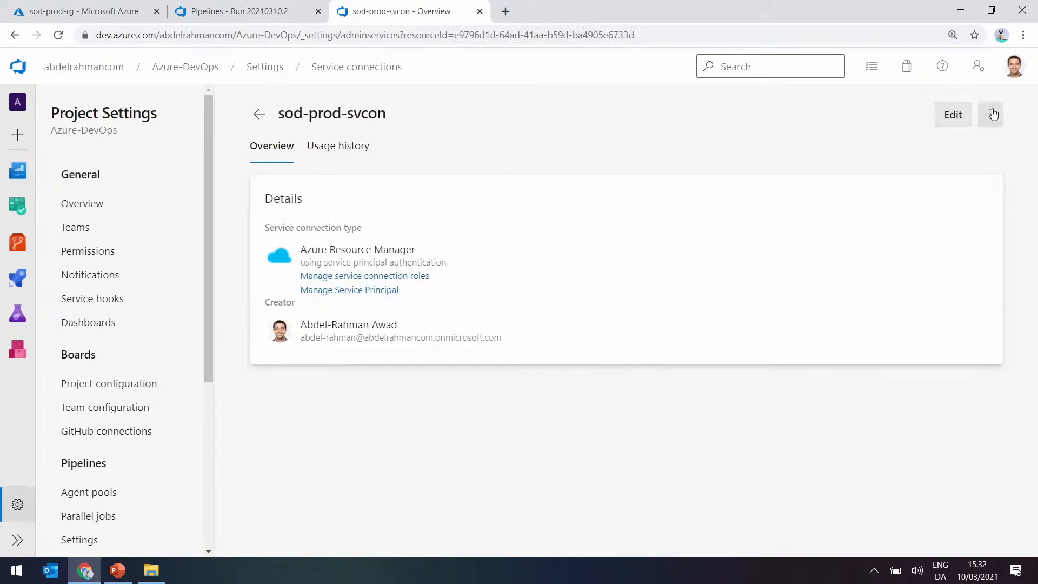
{"action": "left_click", "coordinate": [990, 114]}
{"action": "left_click", "coordinate": [902, 168]}
{"action": "scroll", "coordinate": [465, 313], "scroll_direction": "down", "scroll_amount": 2}
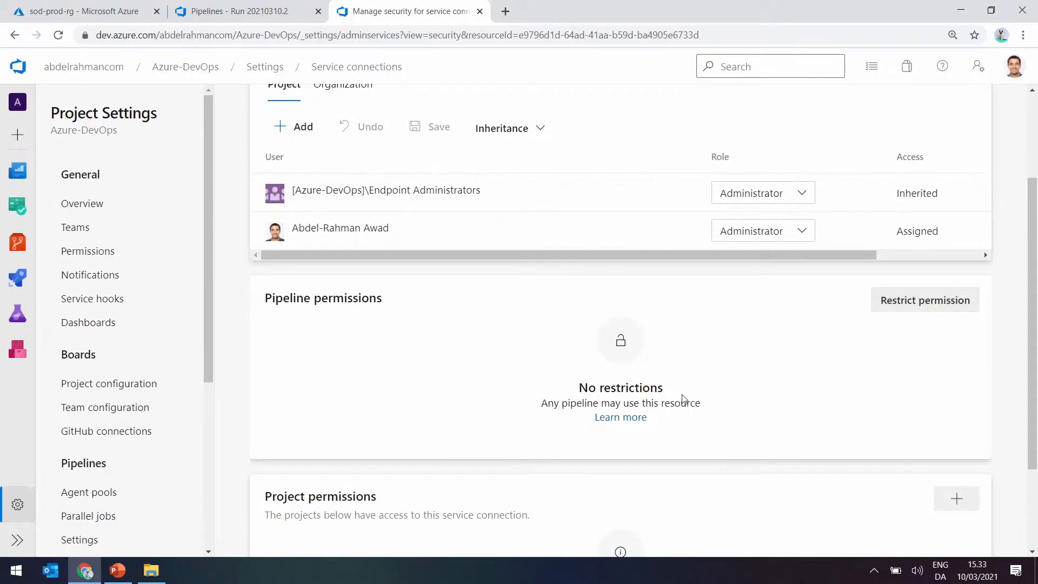
{"action": "left_click", "coordinate": [928, 302]}
{"action": "left_click", "coordinate": [924, 300]}
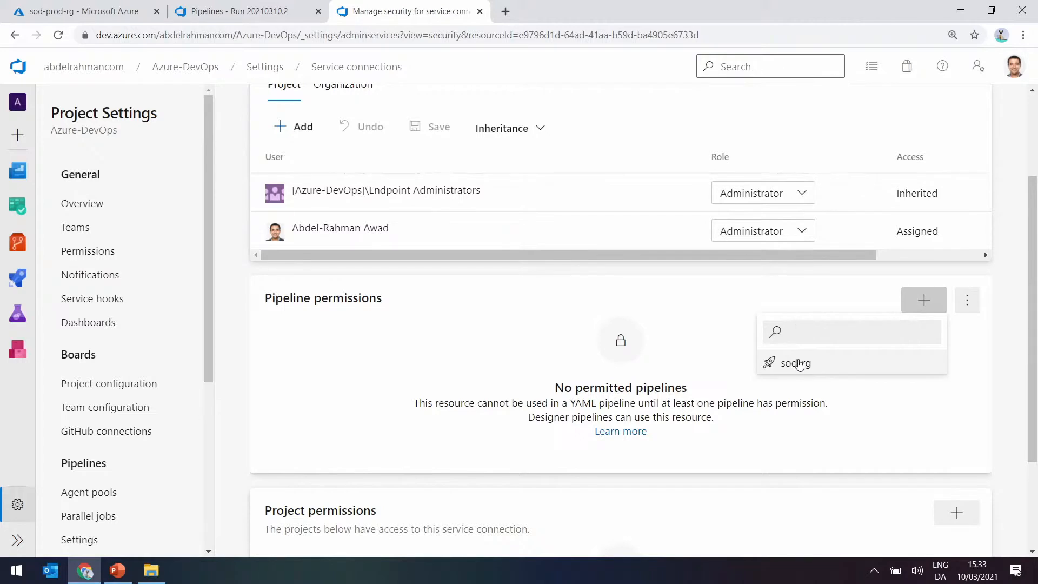
{"action": "left_click", "coordinate": [797, 366]}
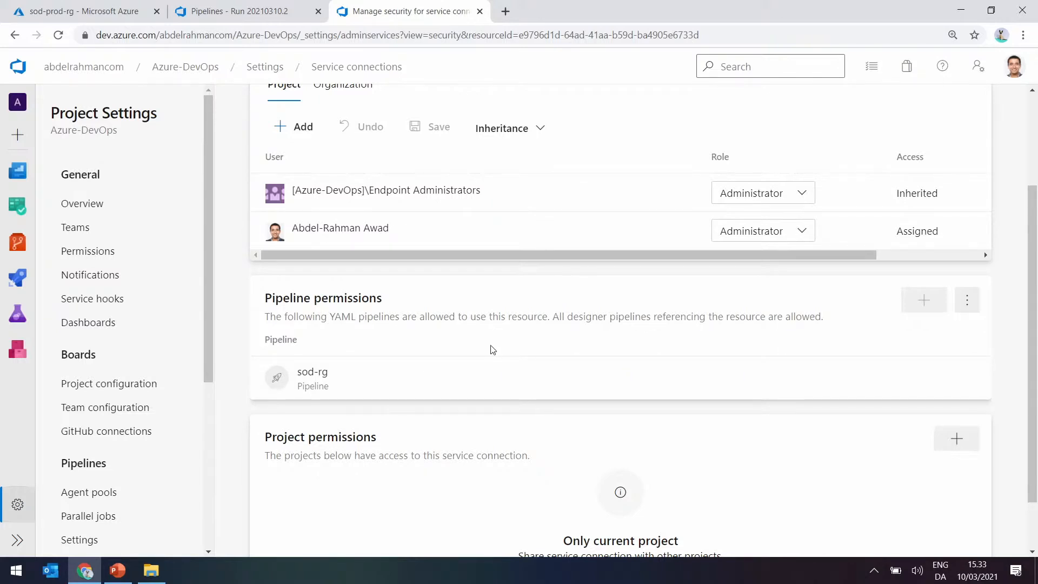
{"action": "scroll", "coordinate": [493, 349], "scroll_direction": "up", "scroll_amount": 3}
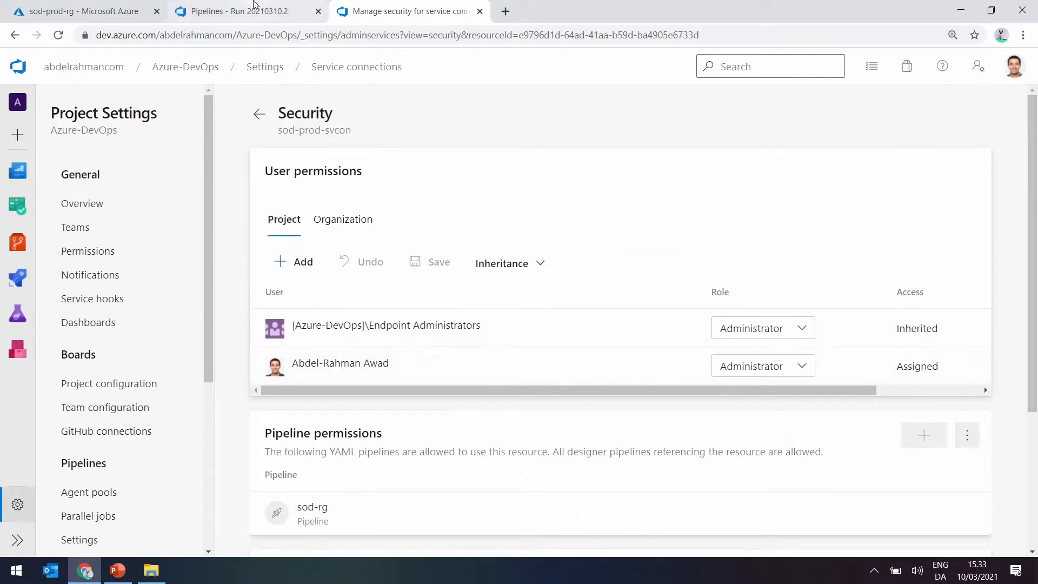
Return to the sod-rg pipeline run, examine its dev and prod stages and open the approval details for the prod stage.
{"action": "left_click", "coordinate": [254, 7]}
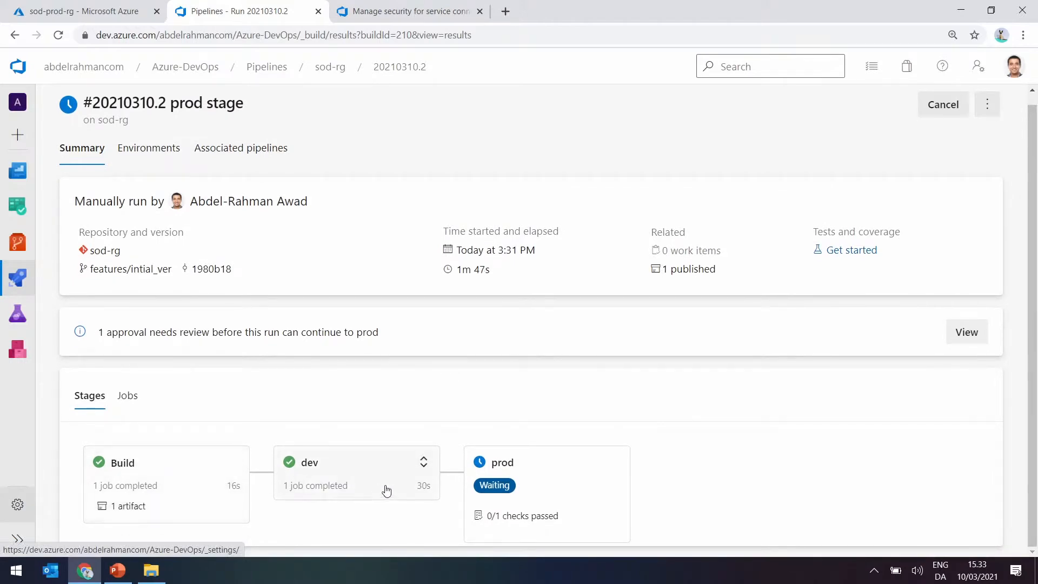
{"action": "left_click", "coordinate": [424, 462]}
{"action": "scroll", "coordinate": [333, 481], "scroll_direction": "down", "scroll_amount": 2}
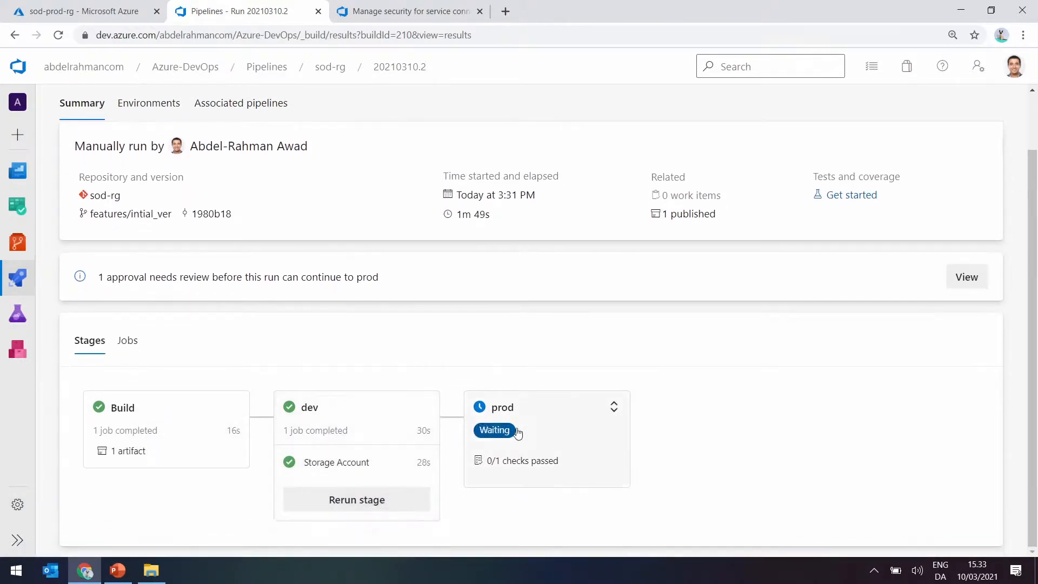
{"action": "left_click", "coordinate": [493, 412]}
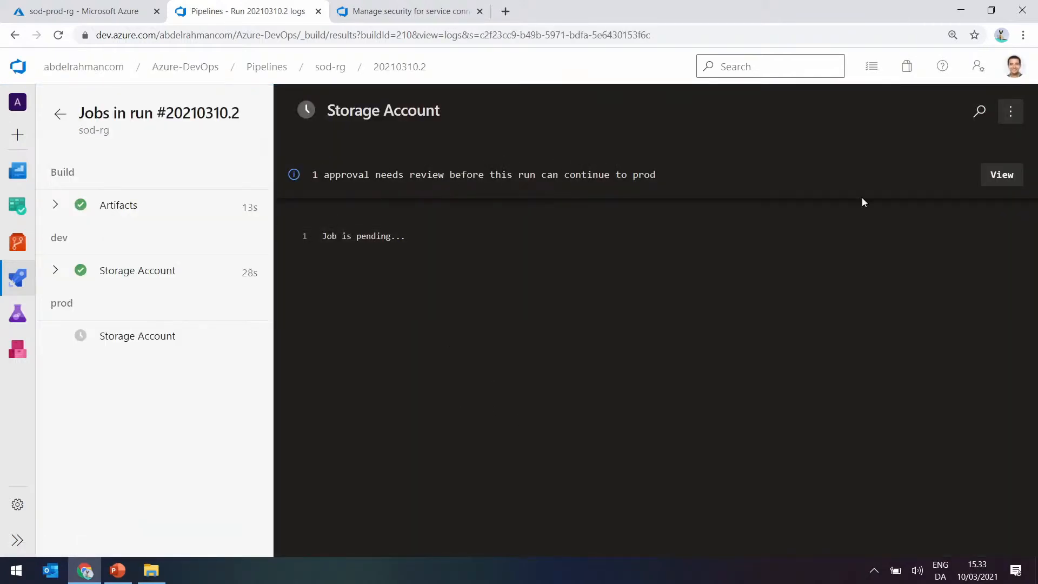
{"action": "left_click", "coordinate": [1002, 174]}
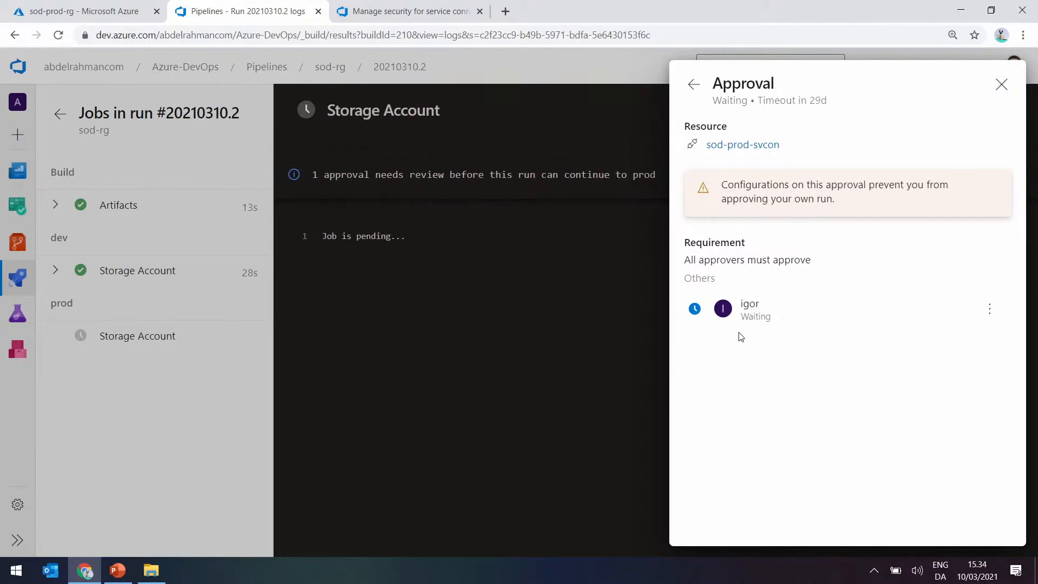
Refresh sod-prod-rg in the Azure portal to check its resources and return to the prod approval details.
{"action": "left_click", "coordinate": [83, 11]}
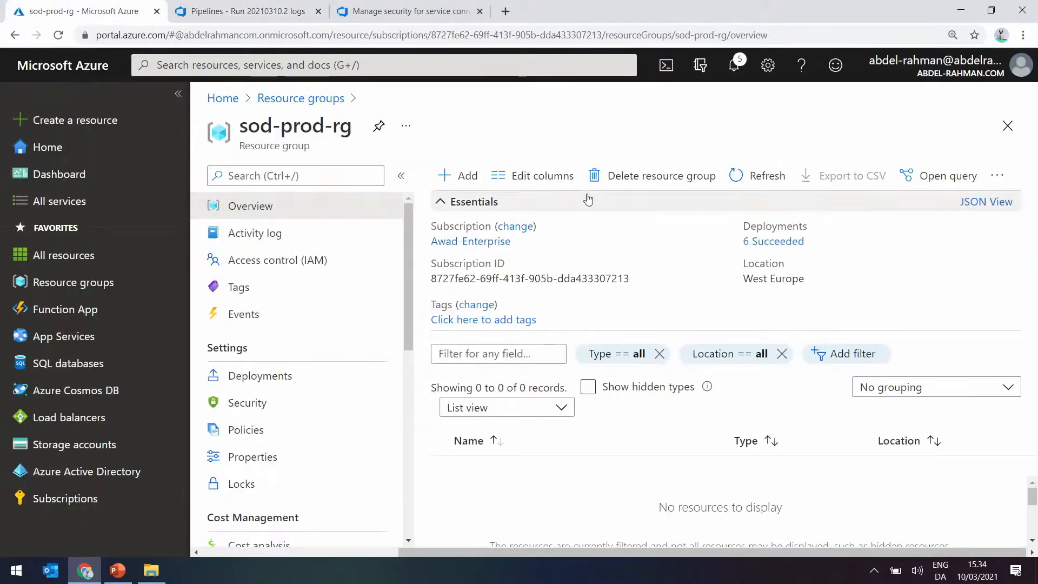
{"action": "left_click", "coordinate": [755, 174]}
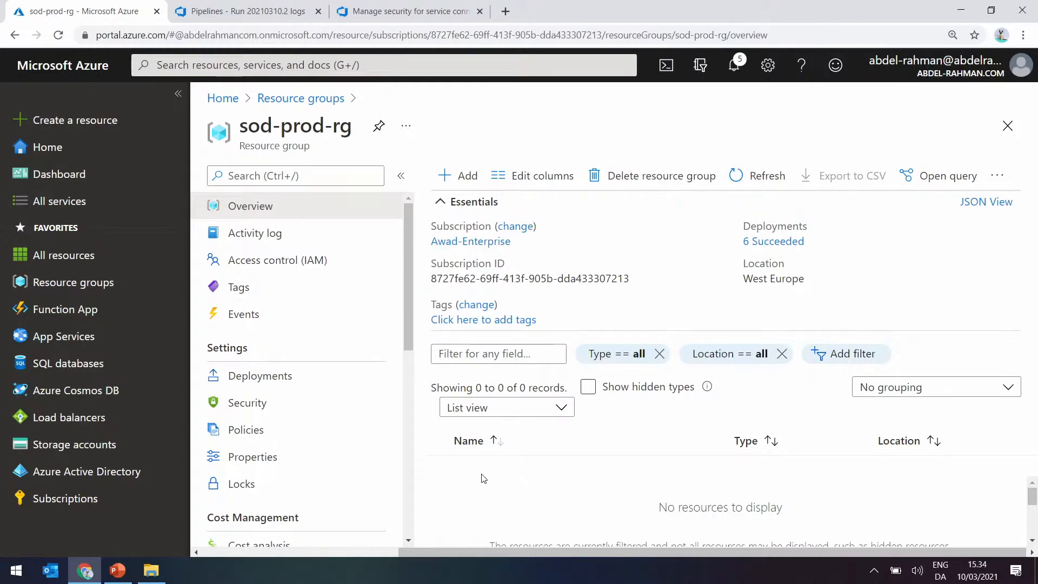
{"action": "left_click", "coordinate": [377, 3]}
{"action": "left_click", "coordinate": [260, 5]}
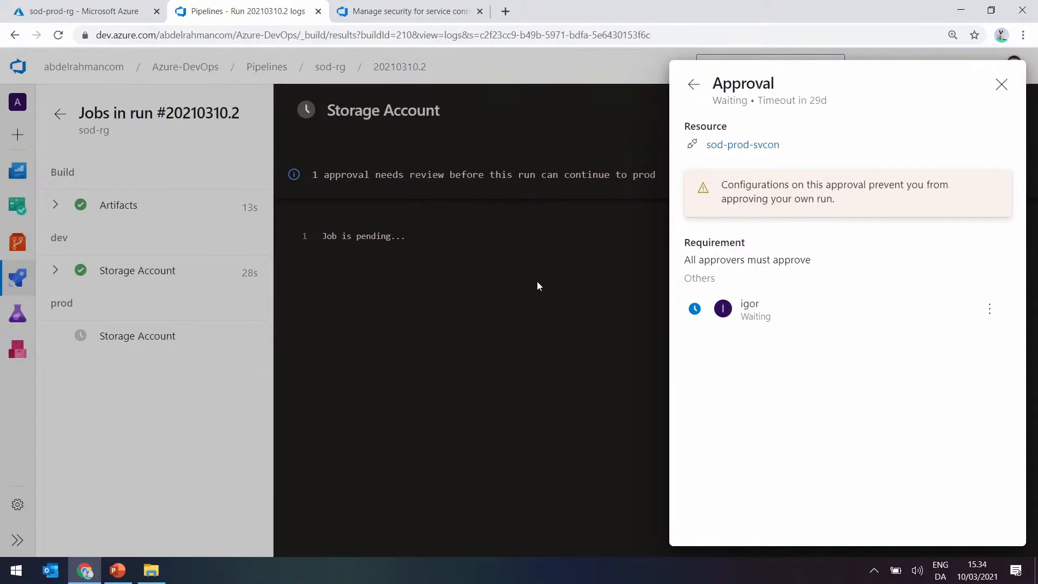